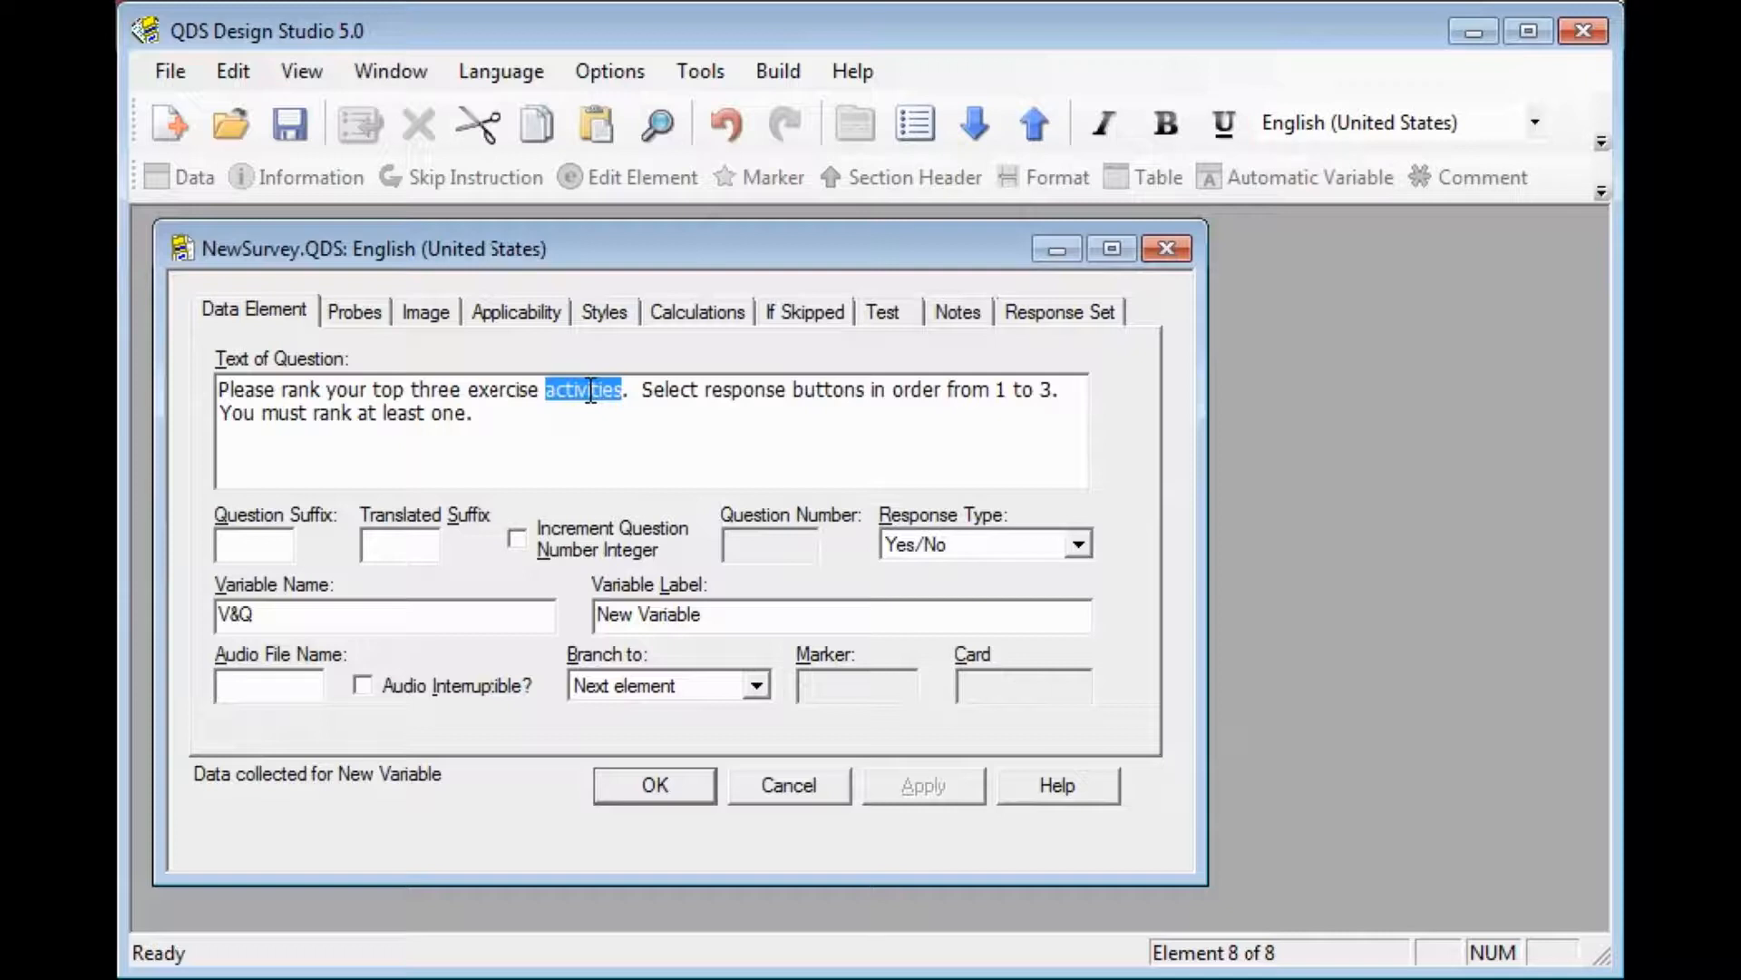
Step: Name the variable ACTIVITIES and set its label to "Activities ranked"
double_click(313, 615)
type("ACTIVITIES")
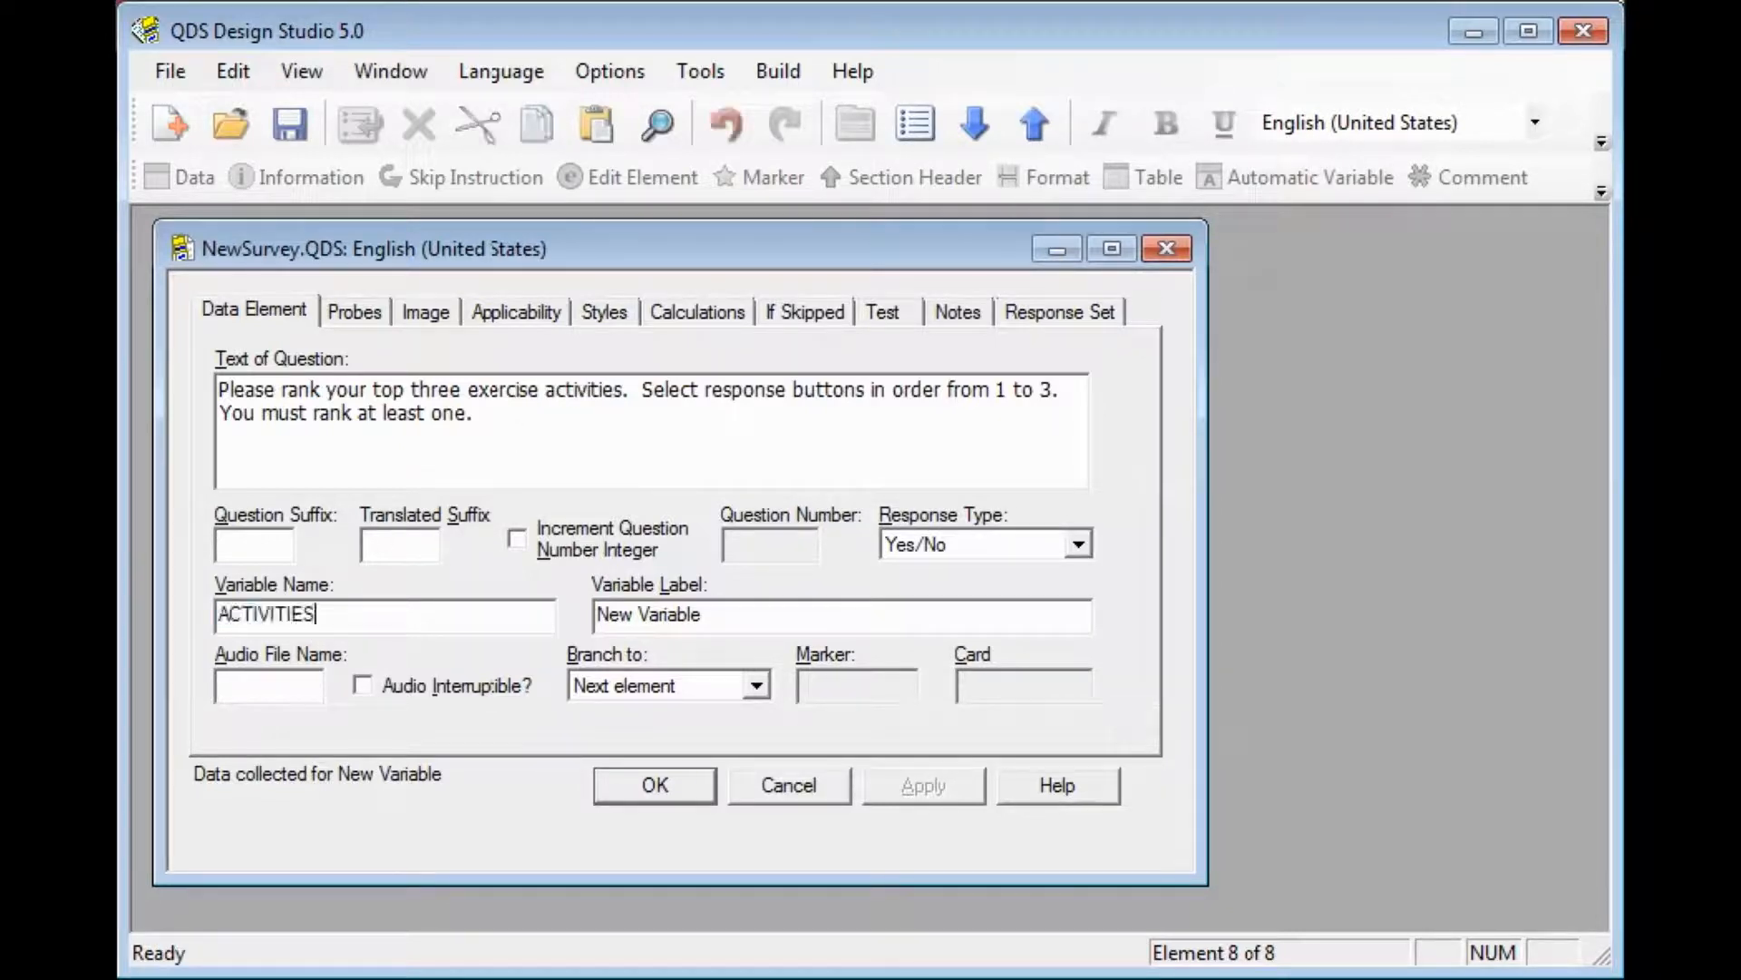
left_click(735, 624)
left_click_drag(735, 624, 493, 628)
type("activities")
key("Home")
key("Delete")
type("A")
key("End")
type("ranked")
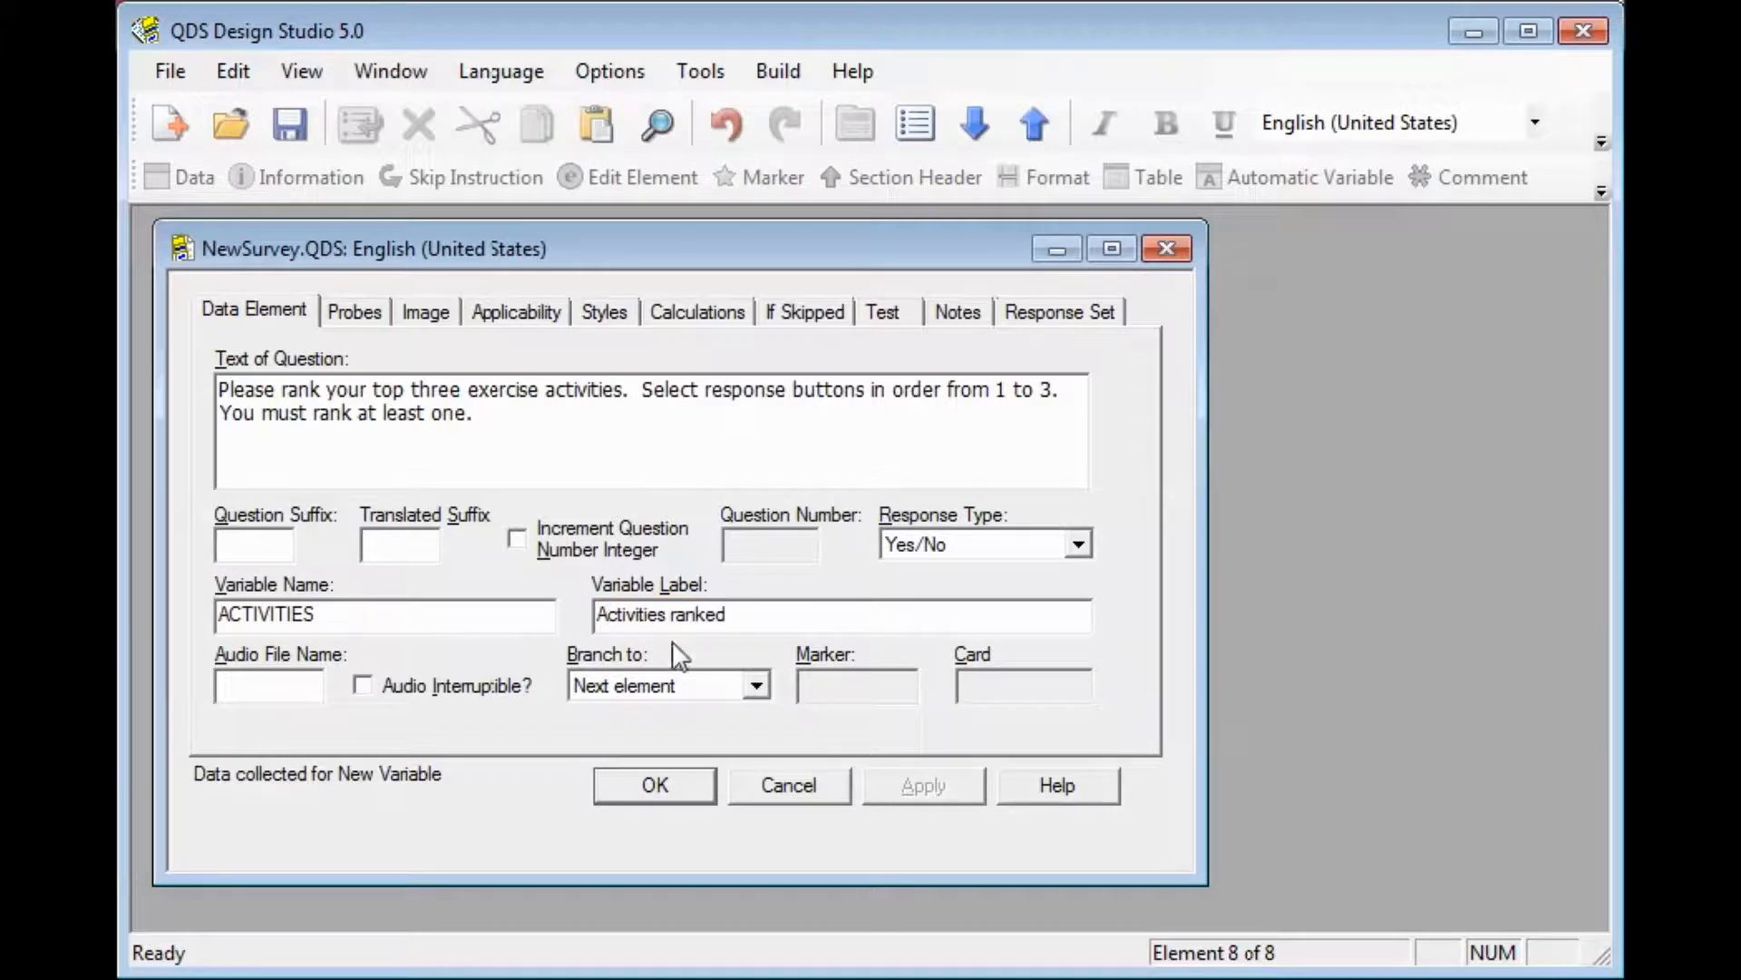
Step: Set the question's response type to Ranking and open its response set
left_click(1078, 545)
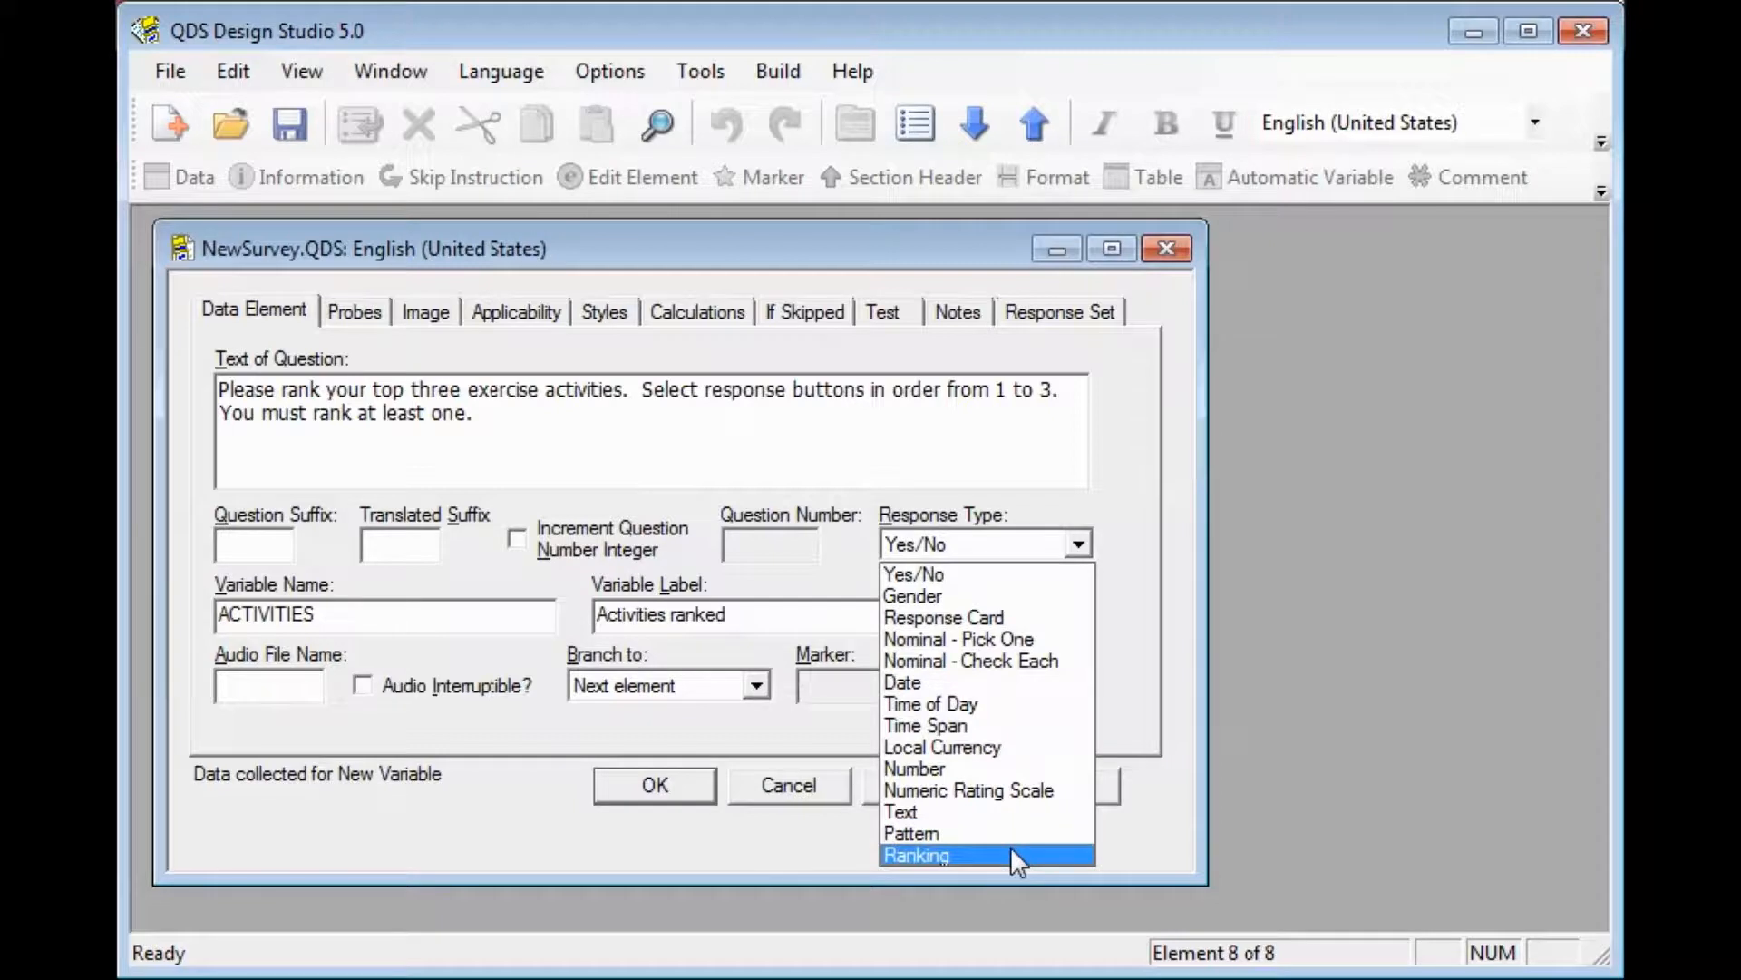
left_click(956, 855)
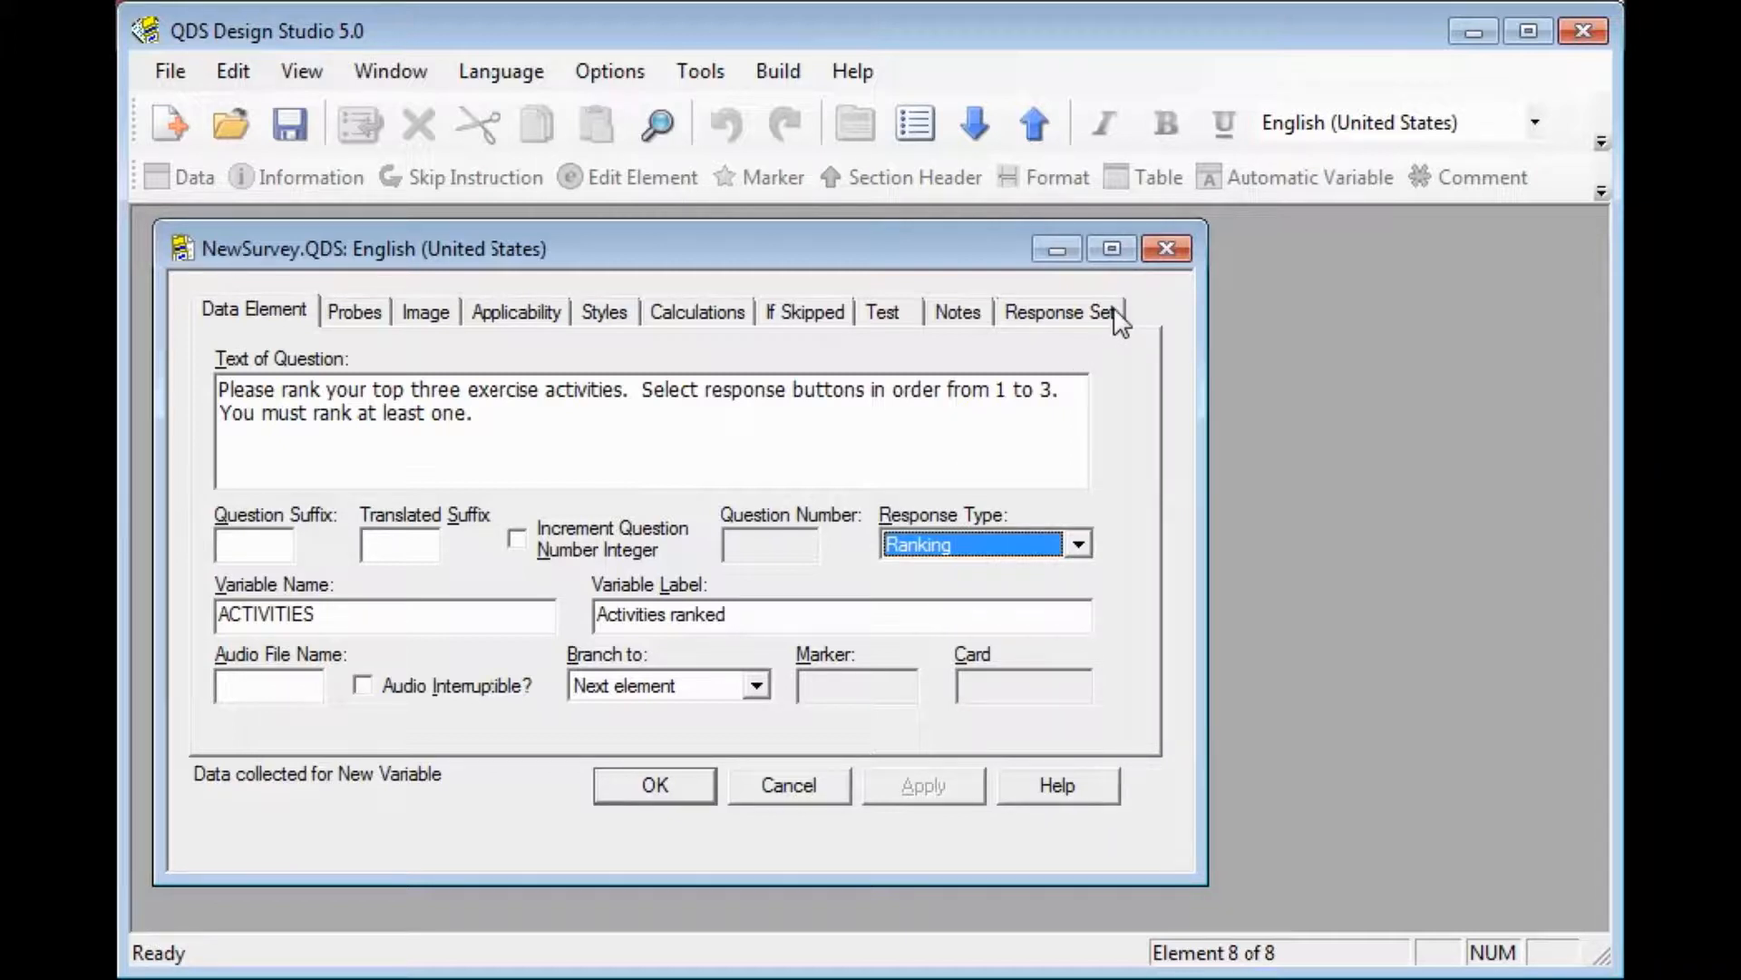
left_click(1090, 323)
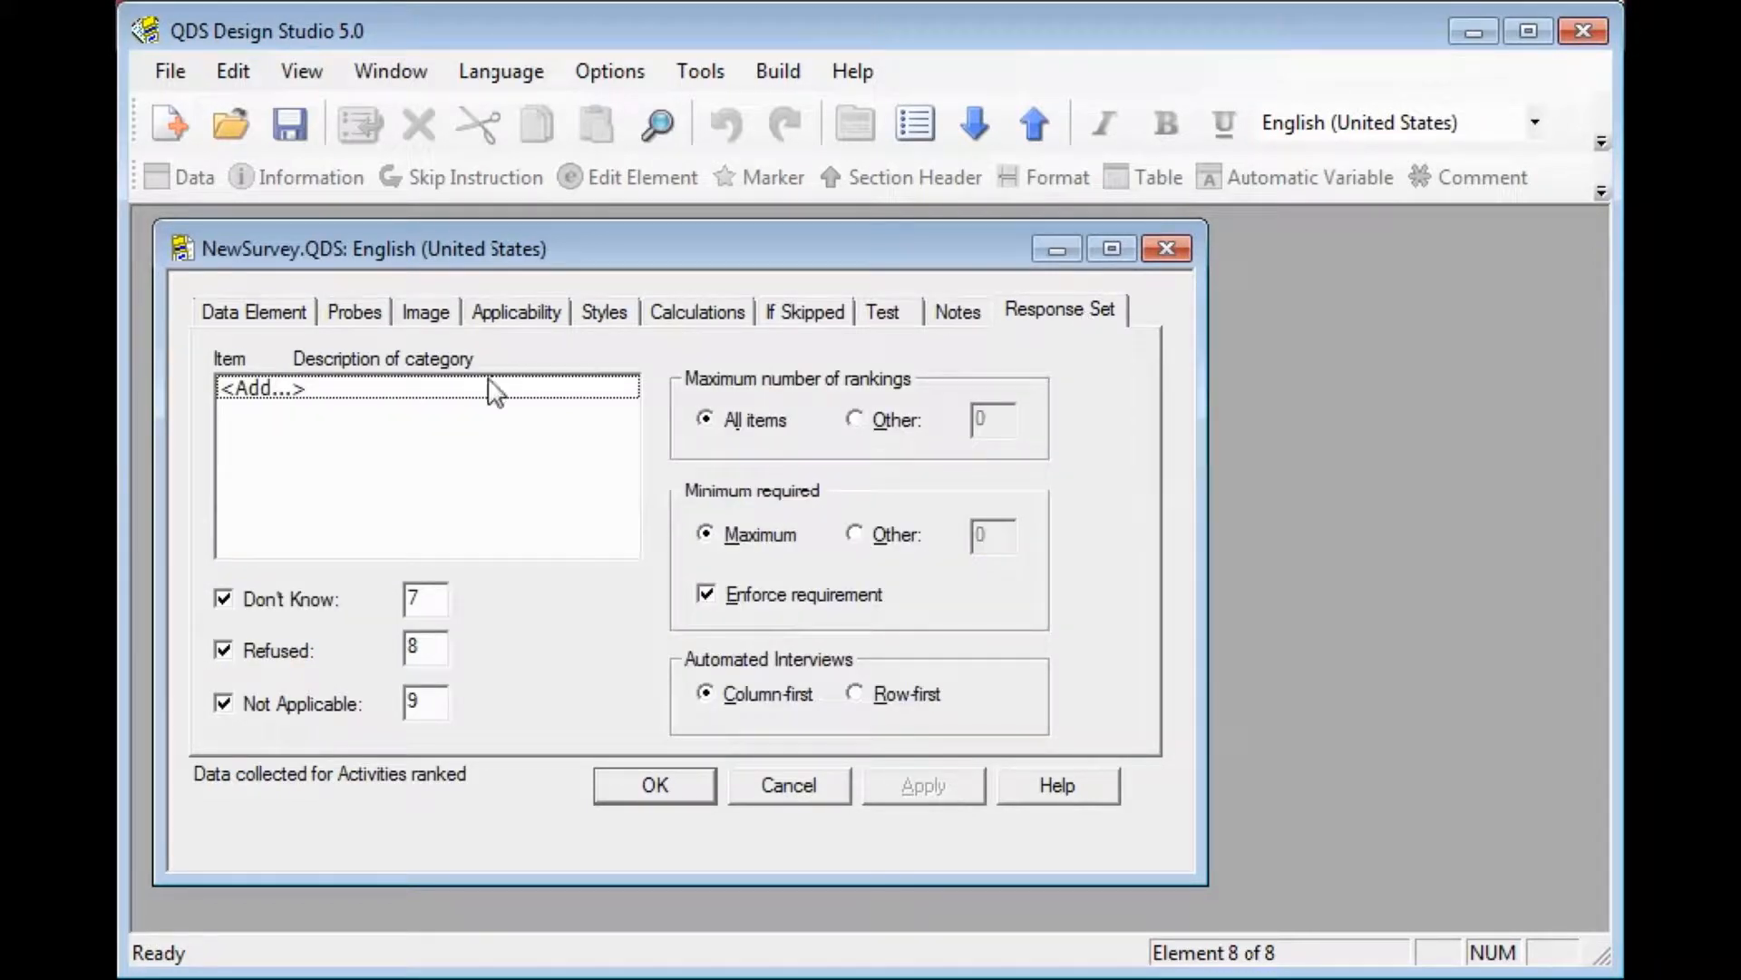
Step: Add Walking, Running, Hiking, Swimming and Weight Lifting as rank items A to E
left_click(348, 392)
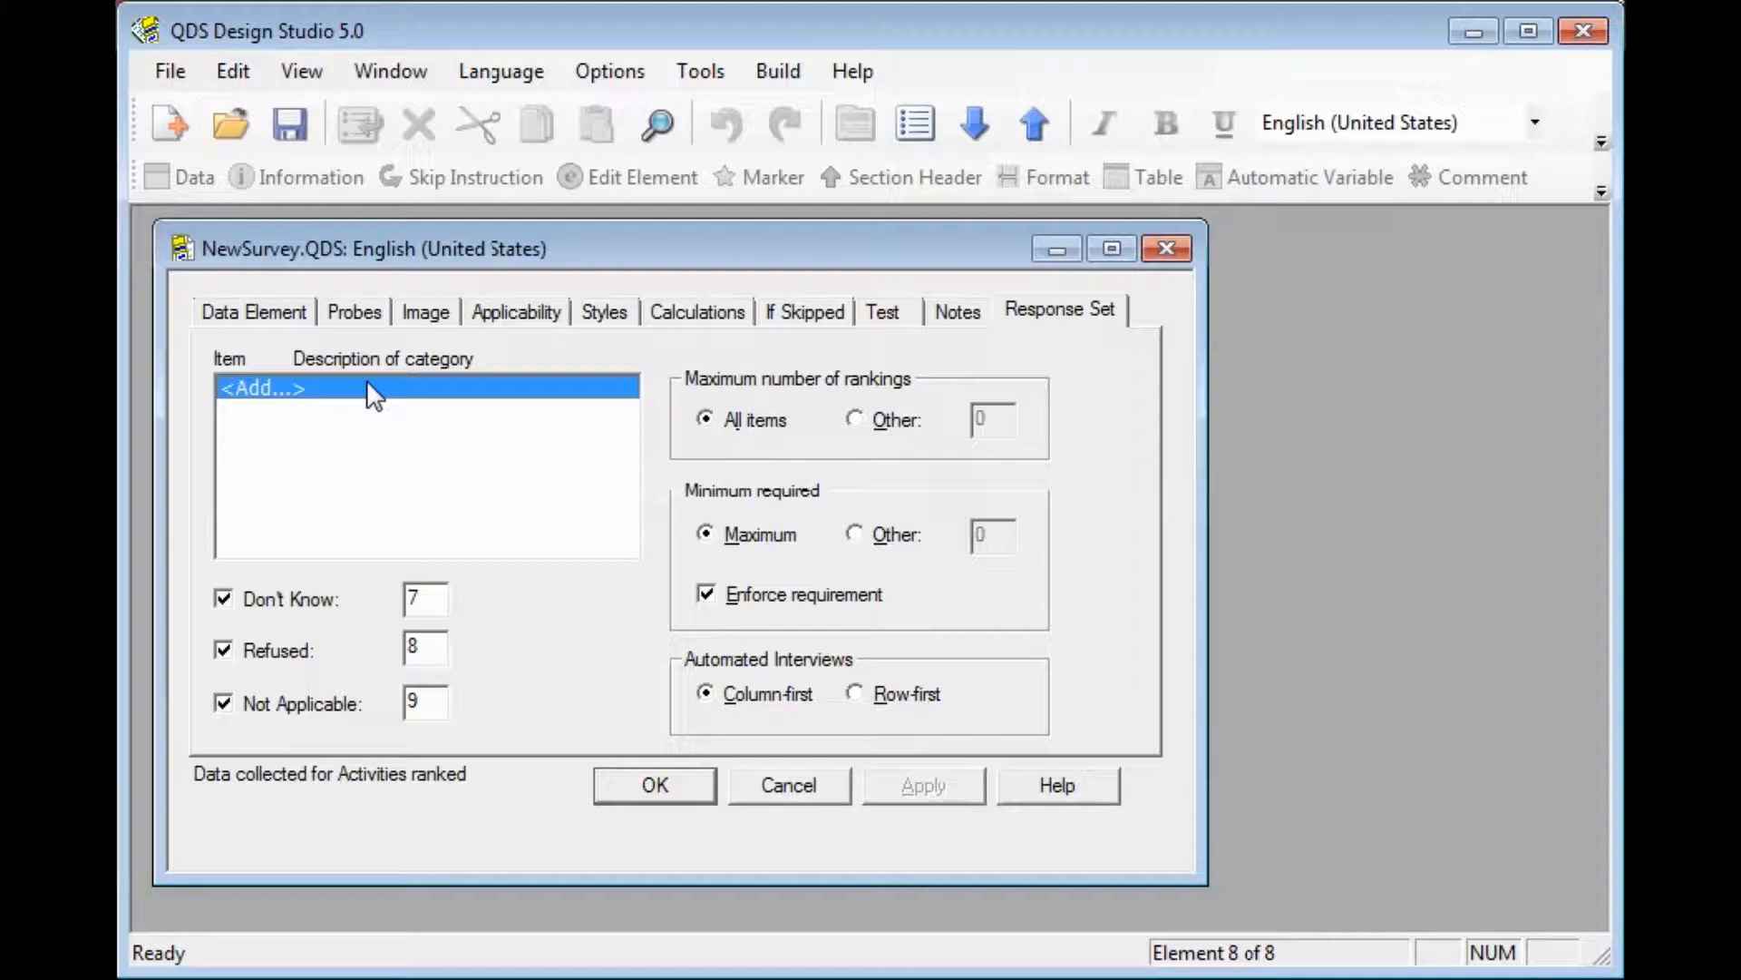
double_click(367, 387)
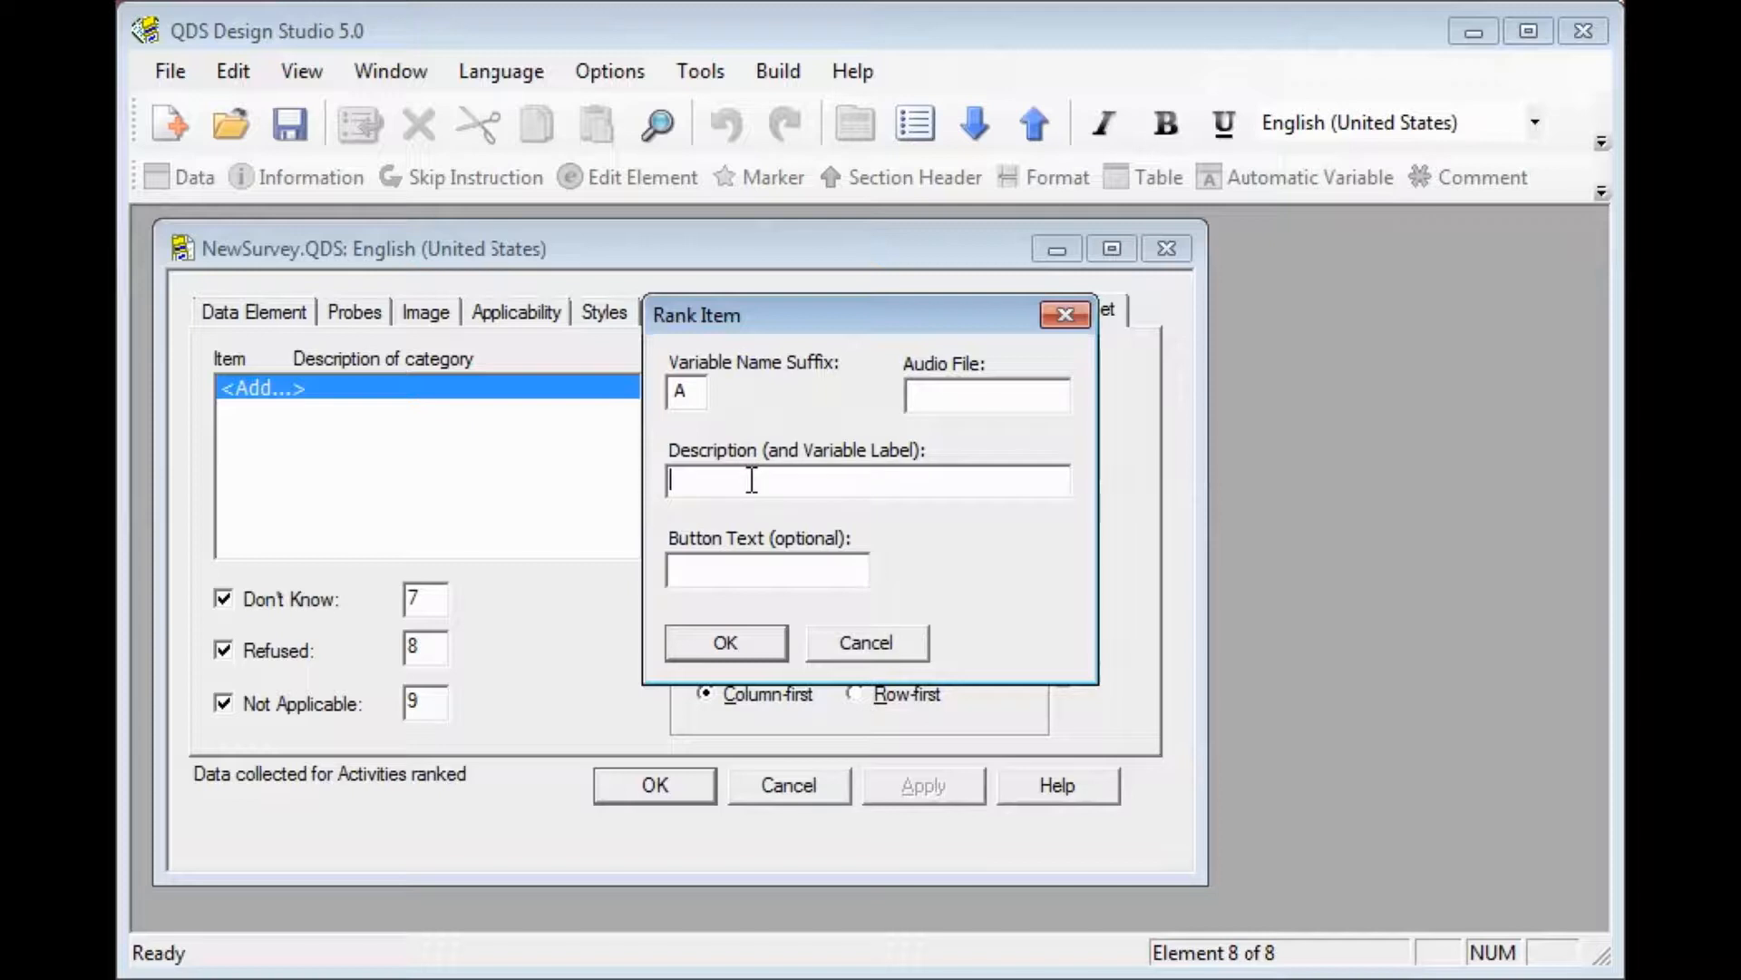
type("Walking")
key("Return")
key("Down")
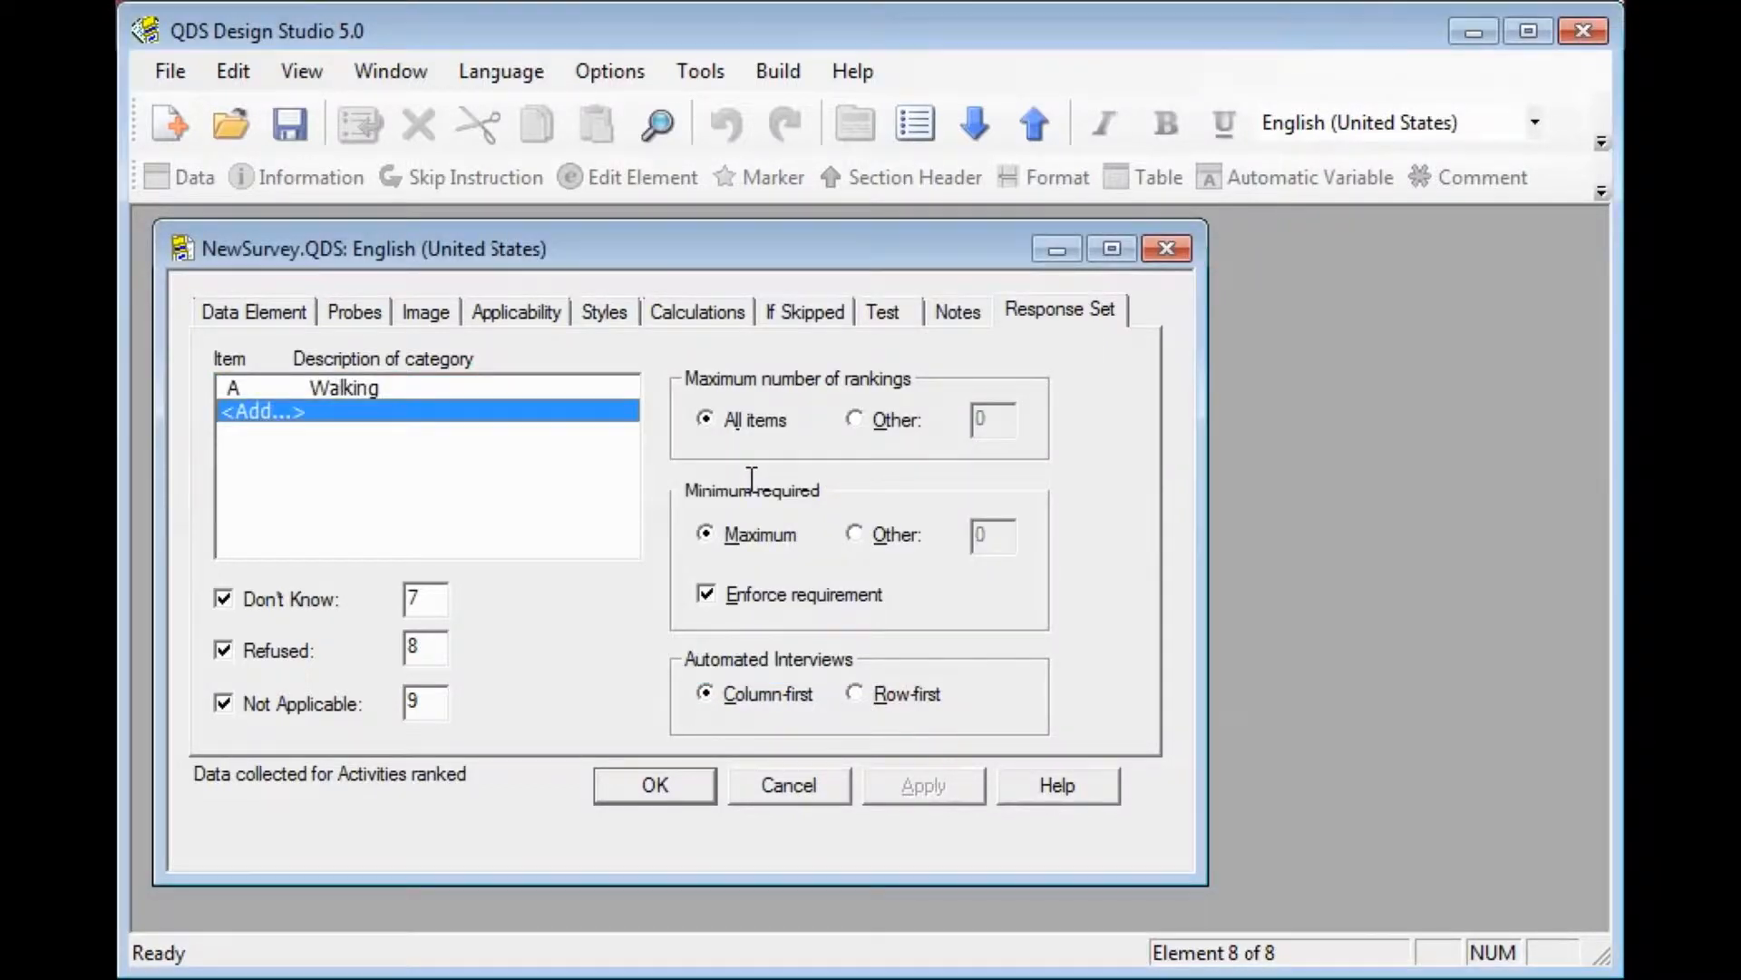
key("Return")
type("Running")
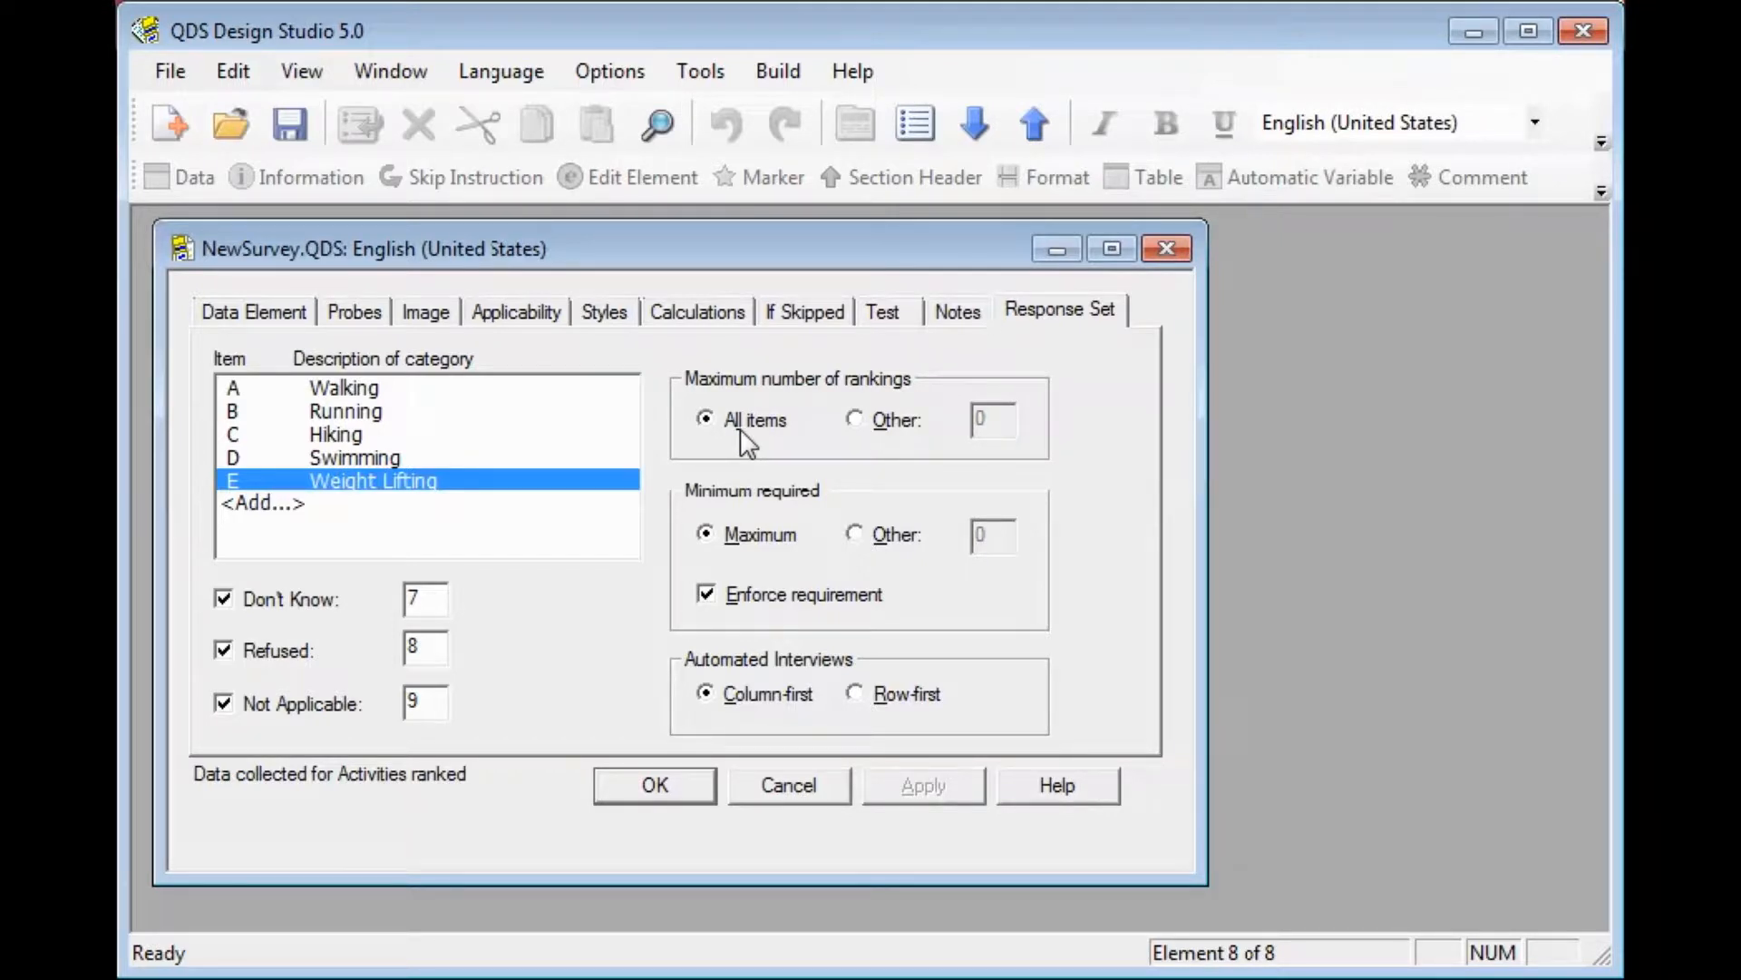
Step: Set the maximum number of rankings to 3 and the minimum required to 1
left_click(859, 425)
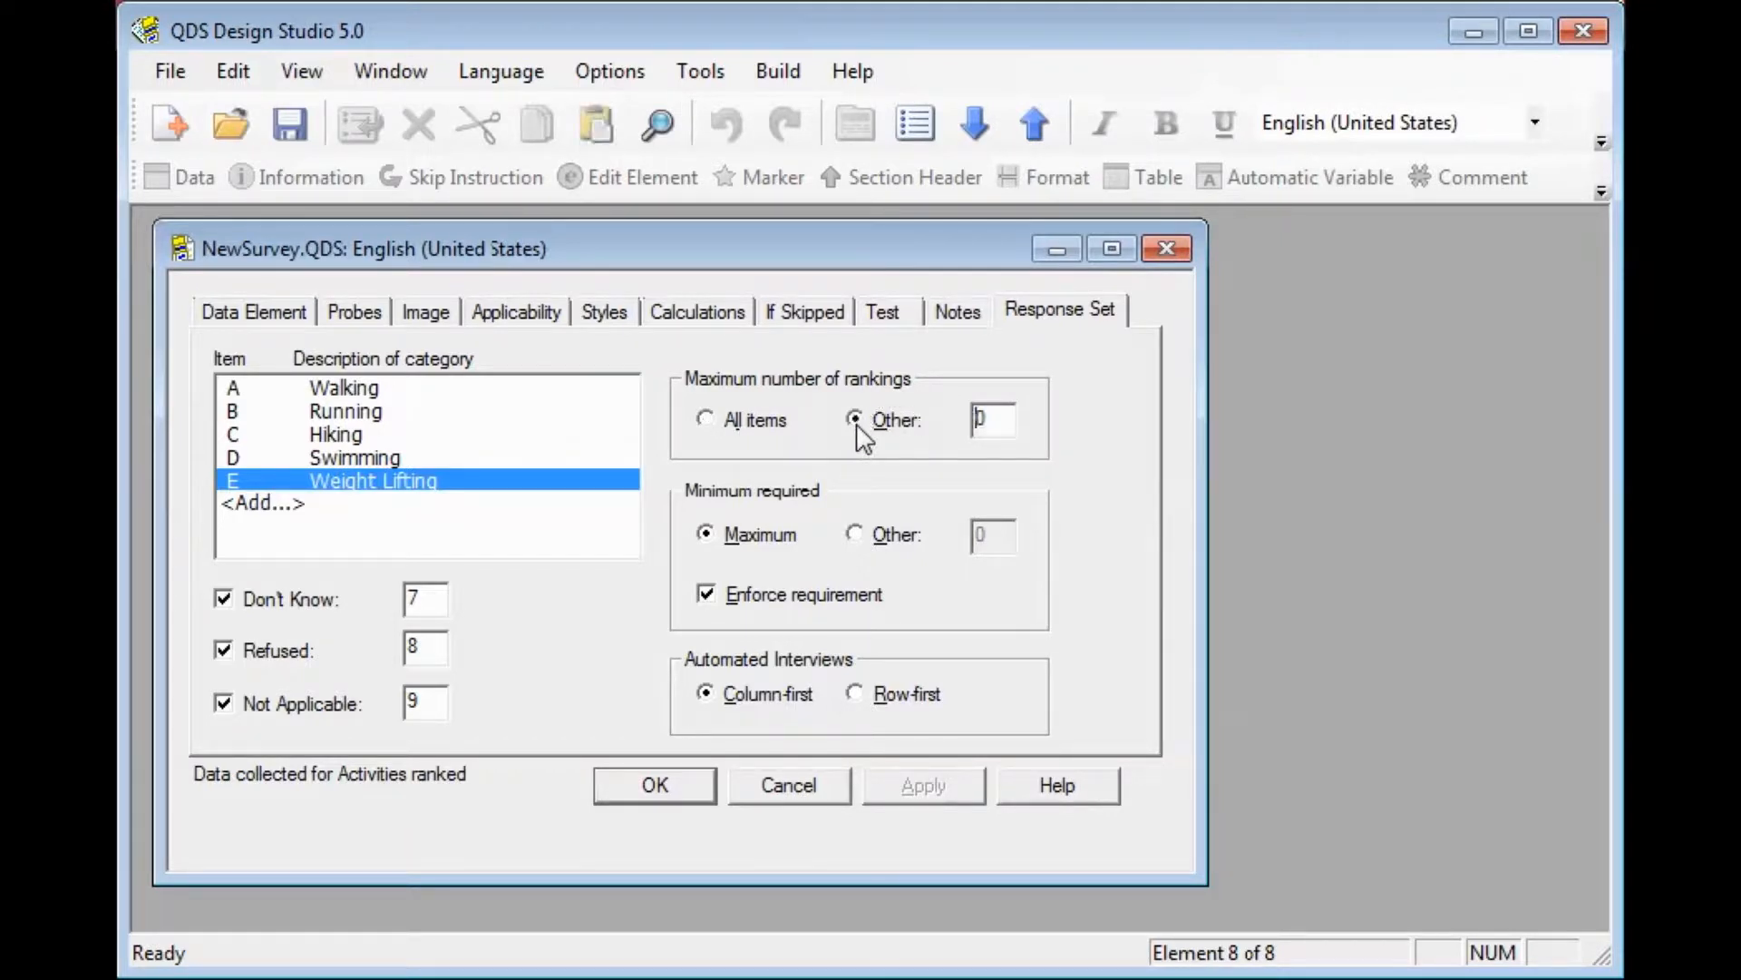
double_click(980, 423)
type("3")
left_click(854, 535)
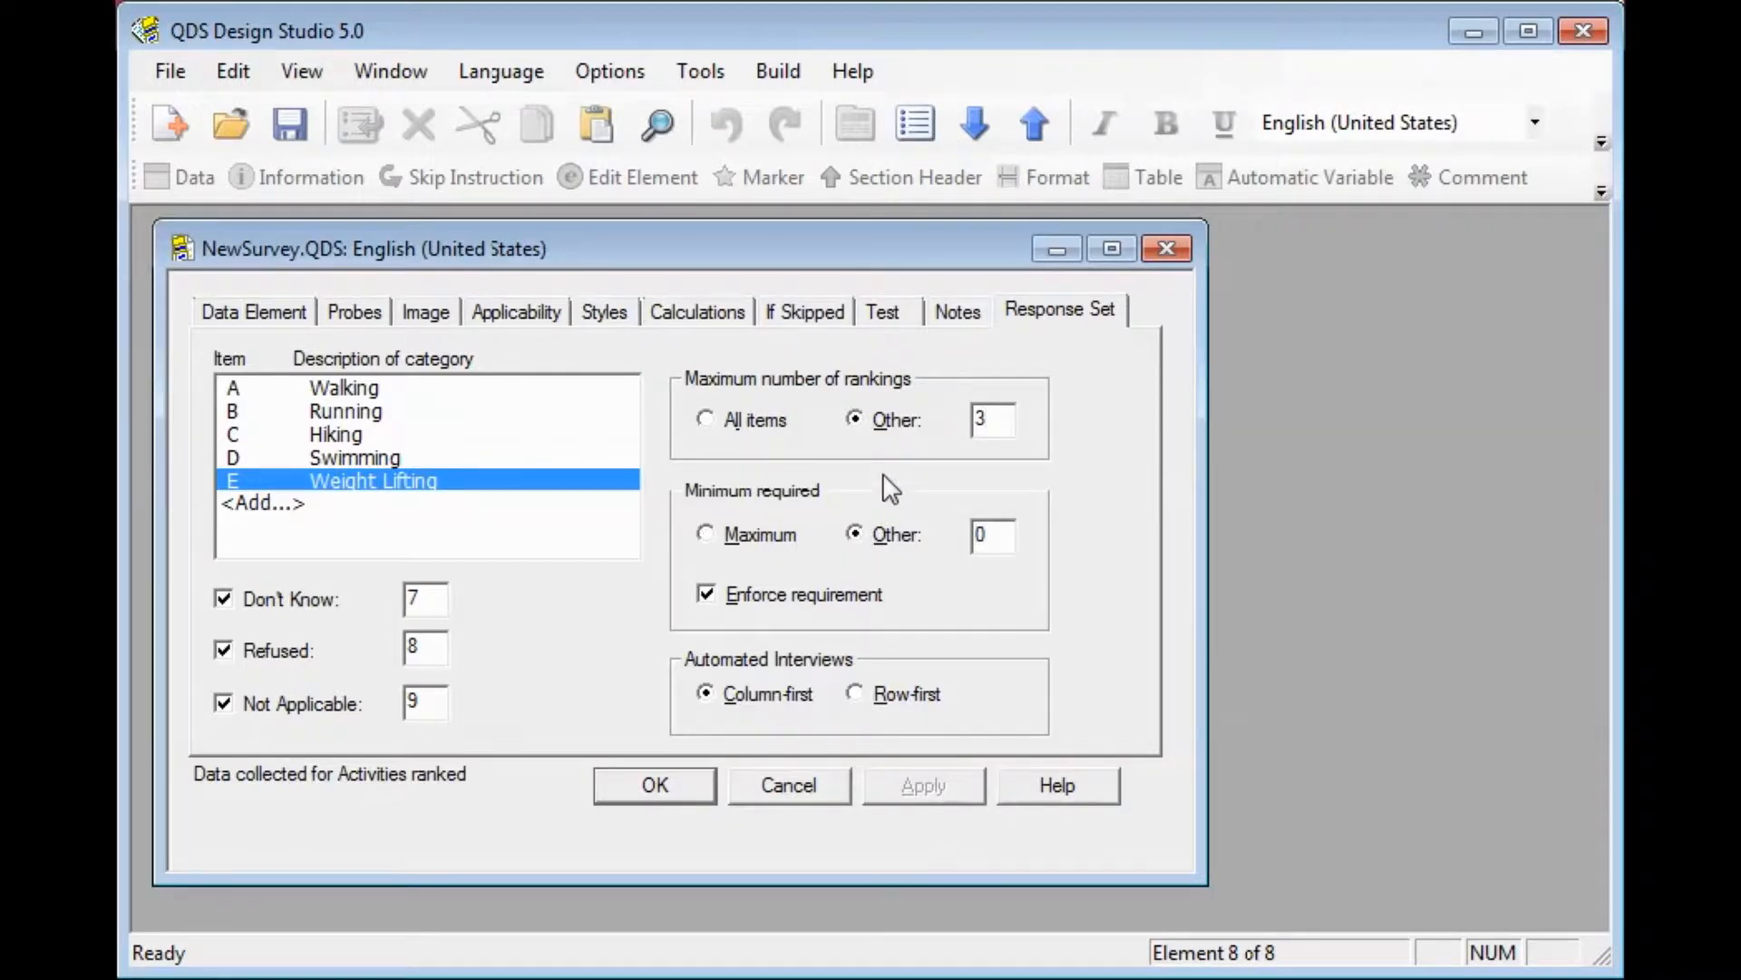
double_click(976, 535)
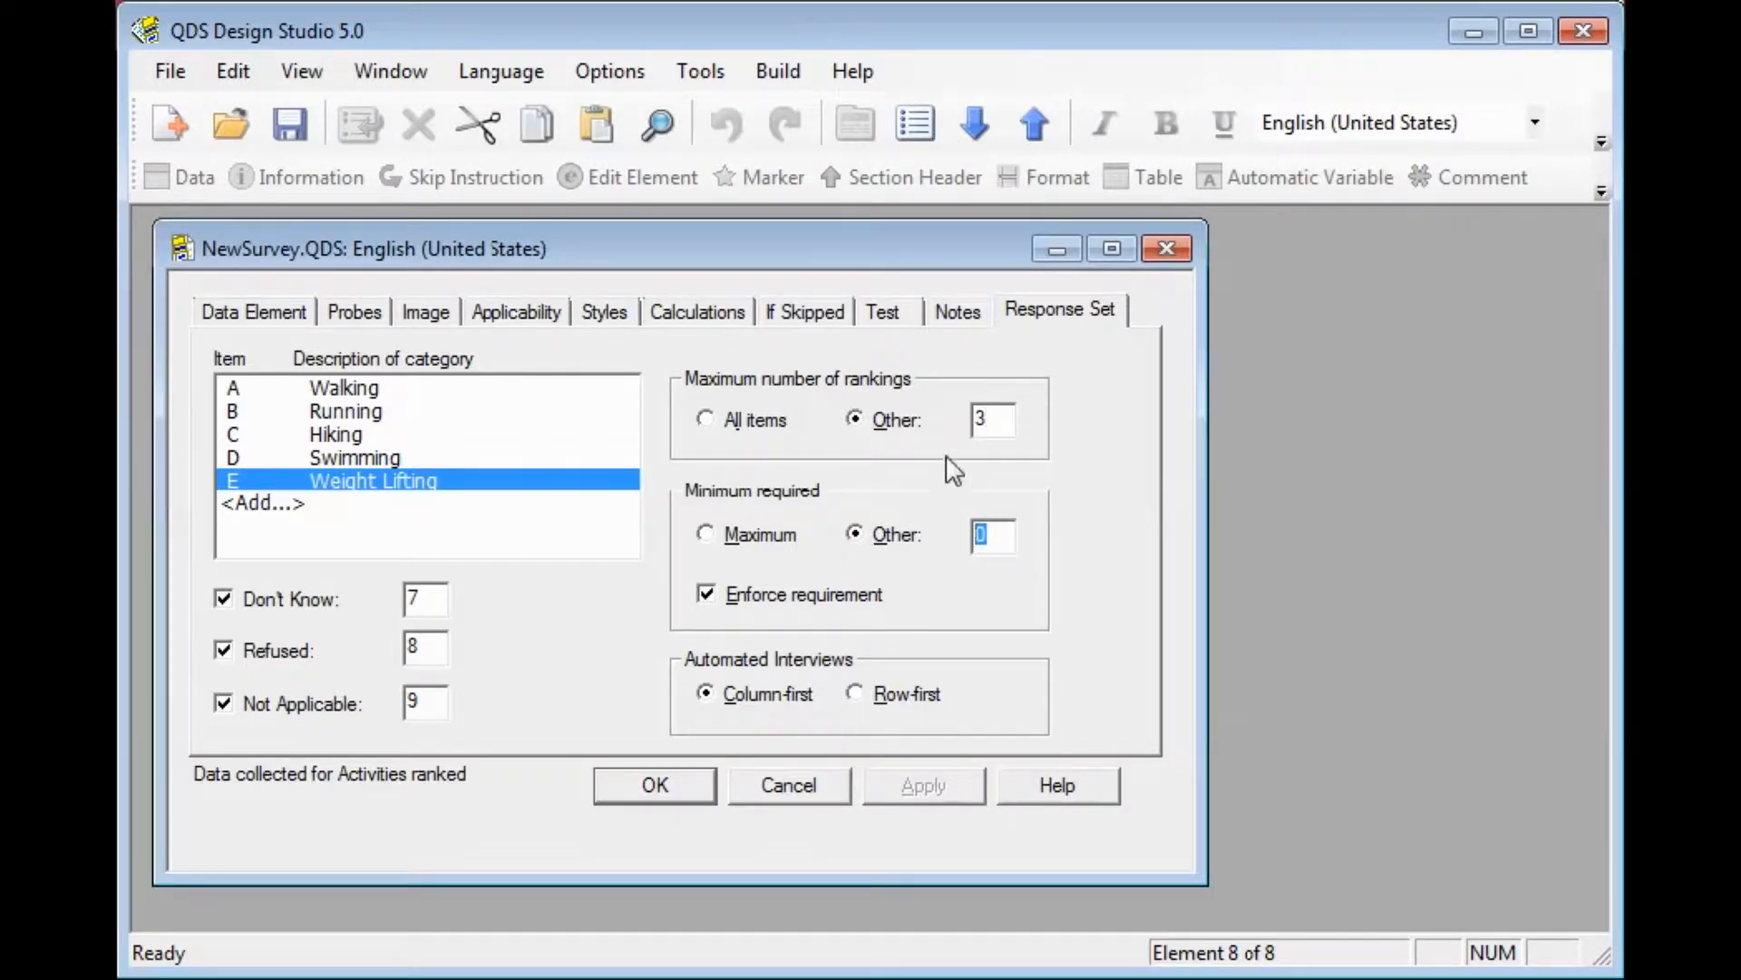
type("1")
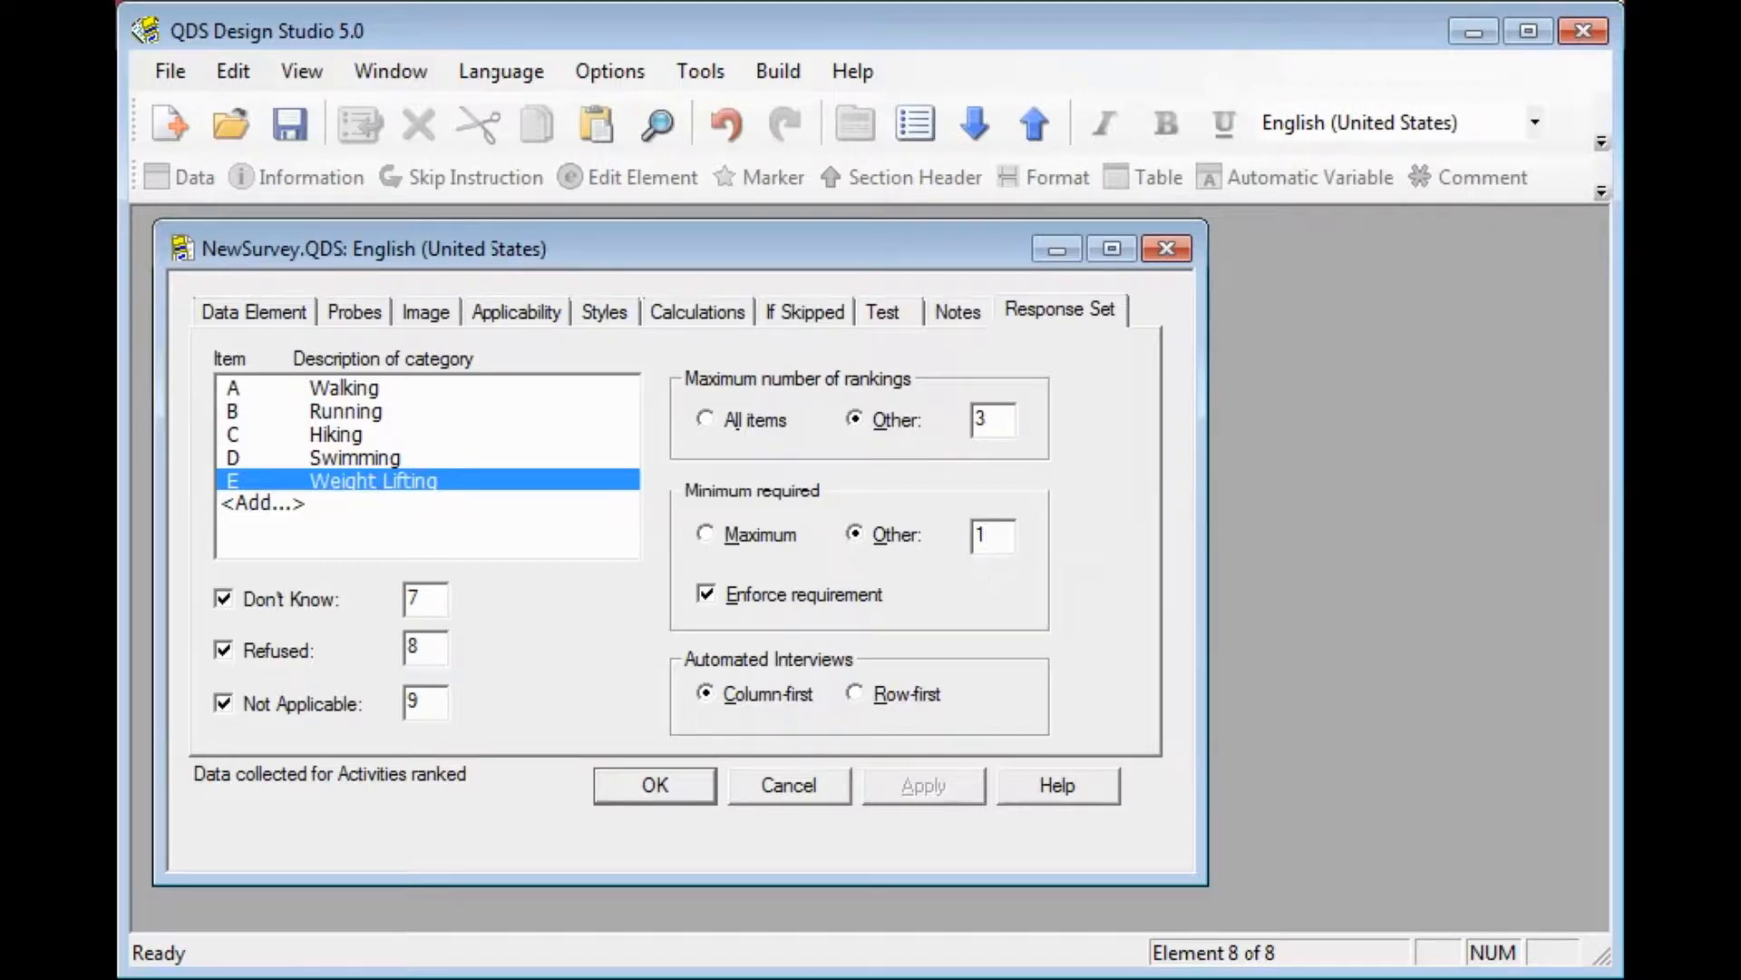
Step: Disable the Don't Know and Not Applicable responses and save the ranking question
left_click(299, 703)
left_click(299, 608)
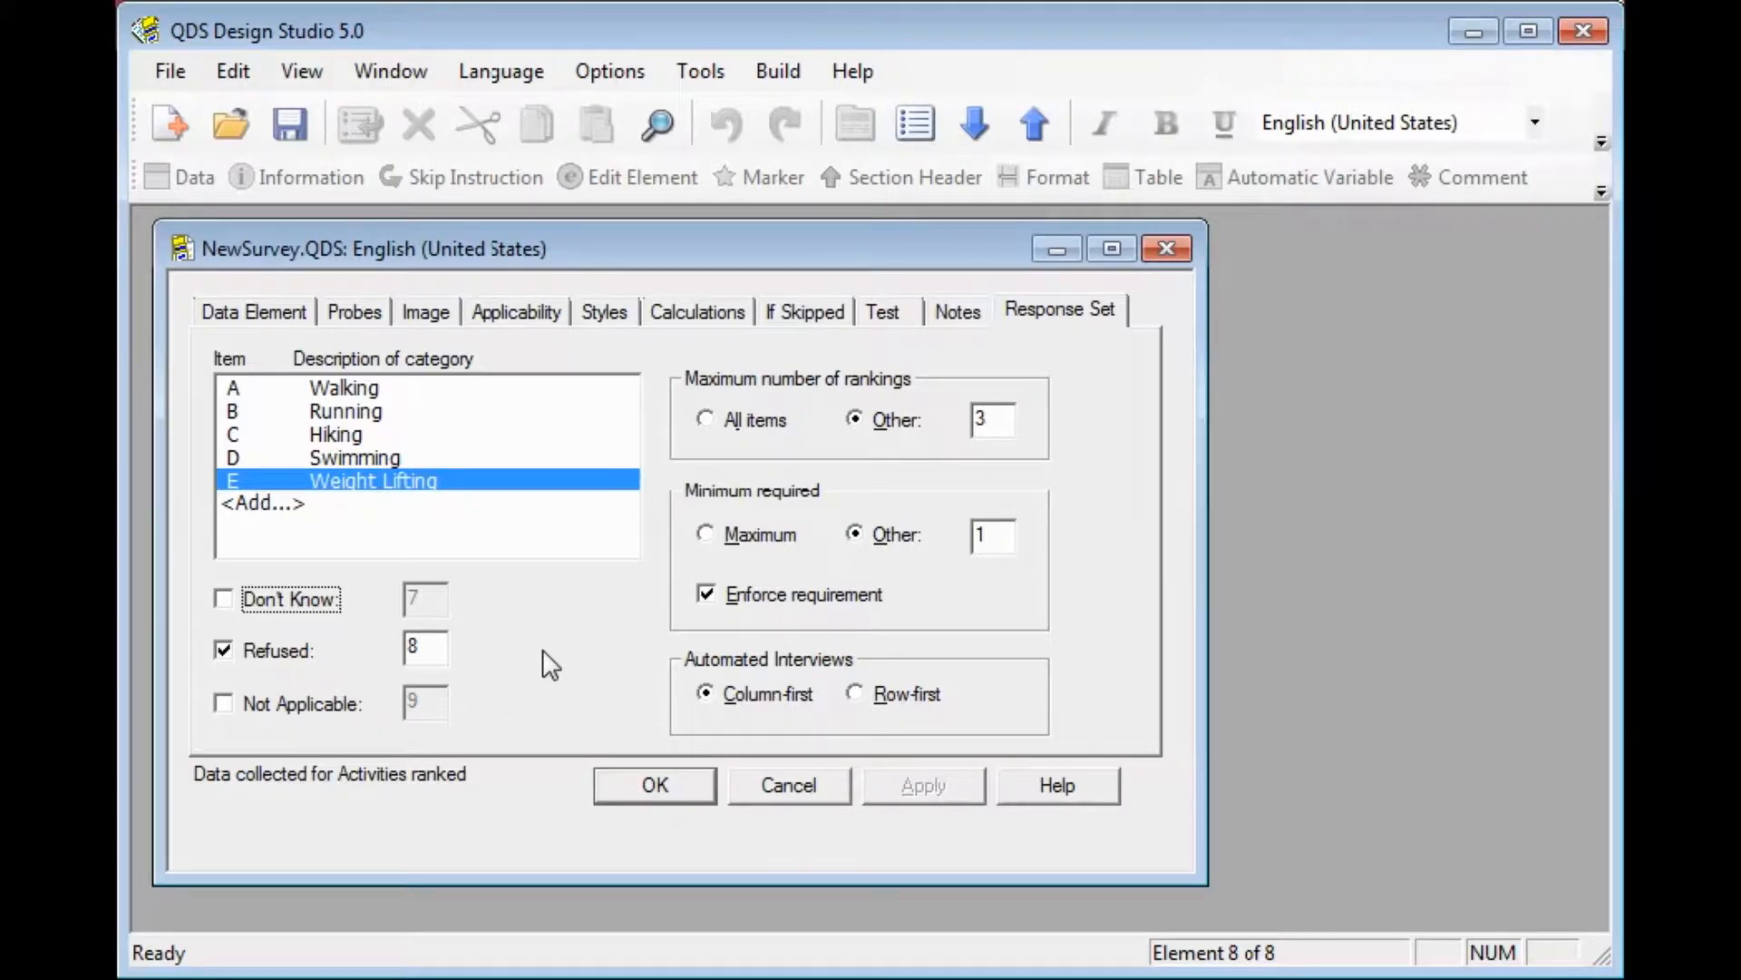
left_click(641, 788)
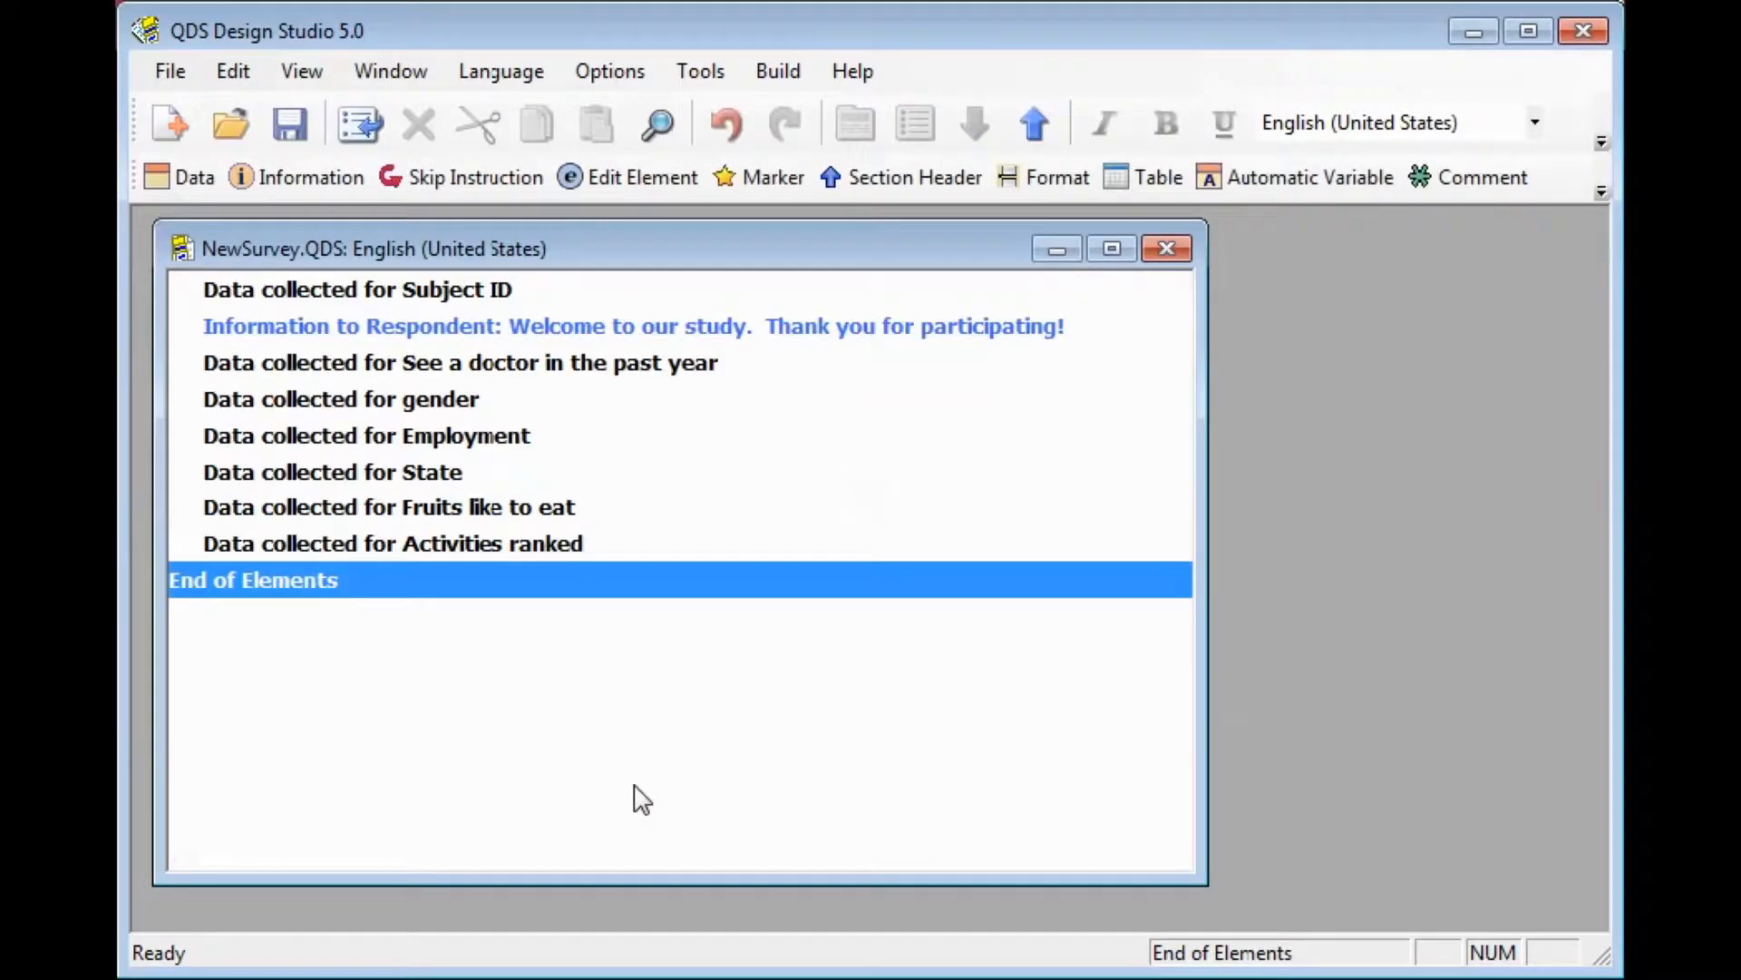
Step: Run a preview of the Activities ranked element
left_click(617, 546)
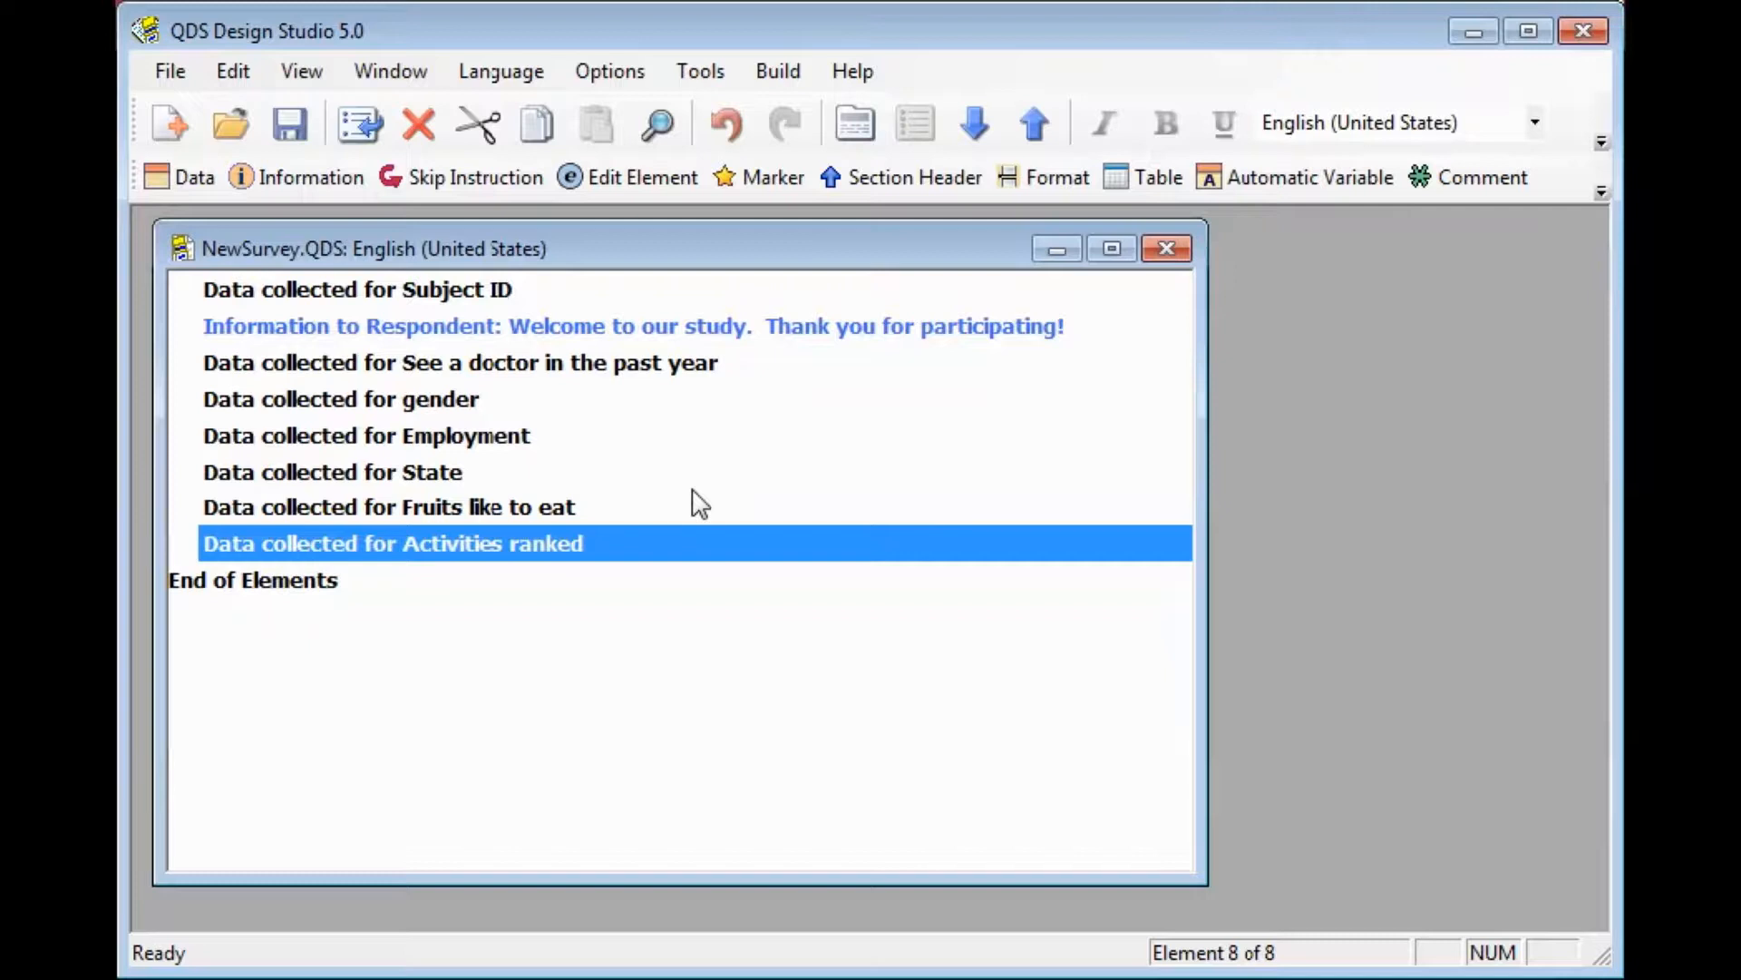
left_click(712, 77)
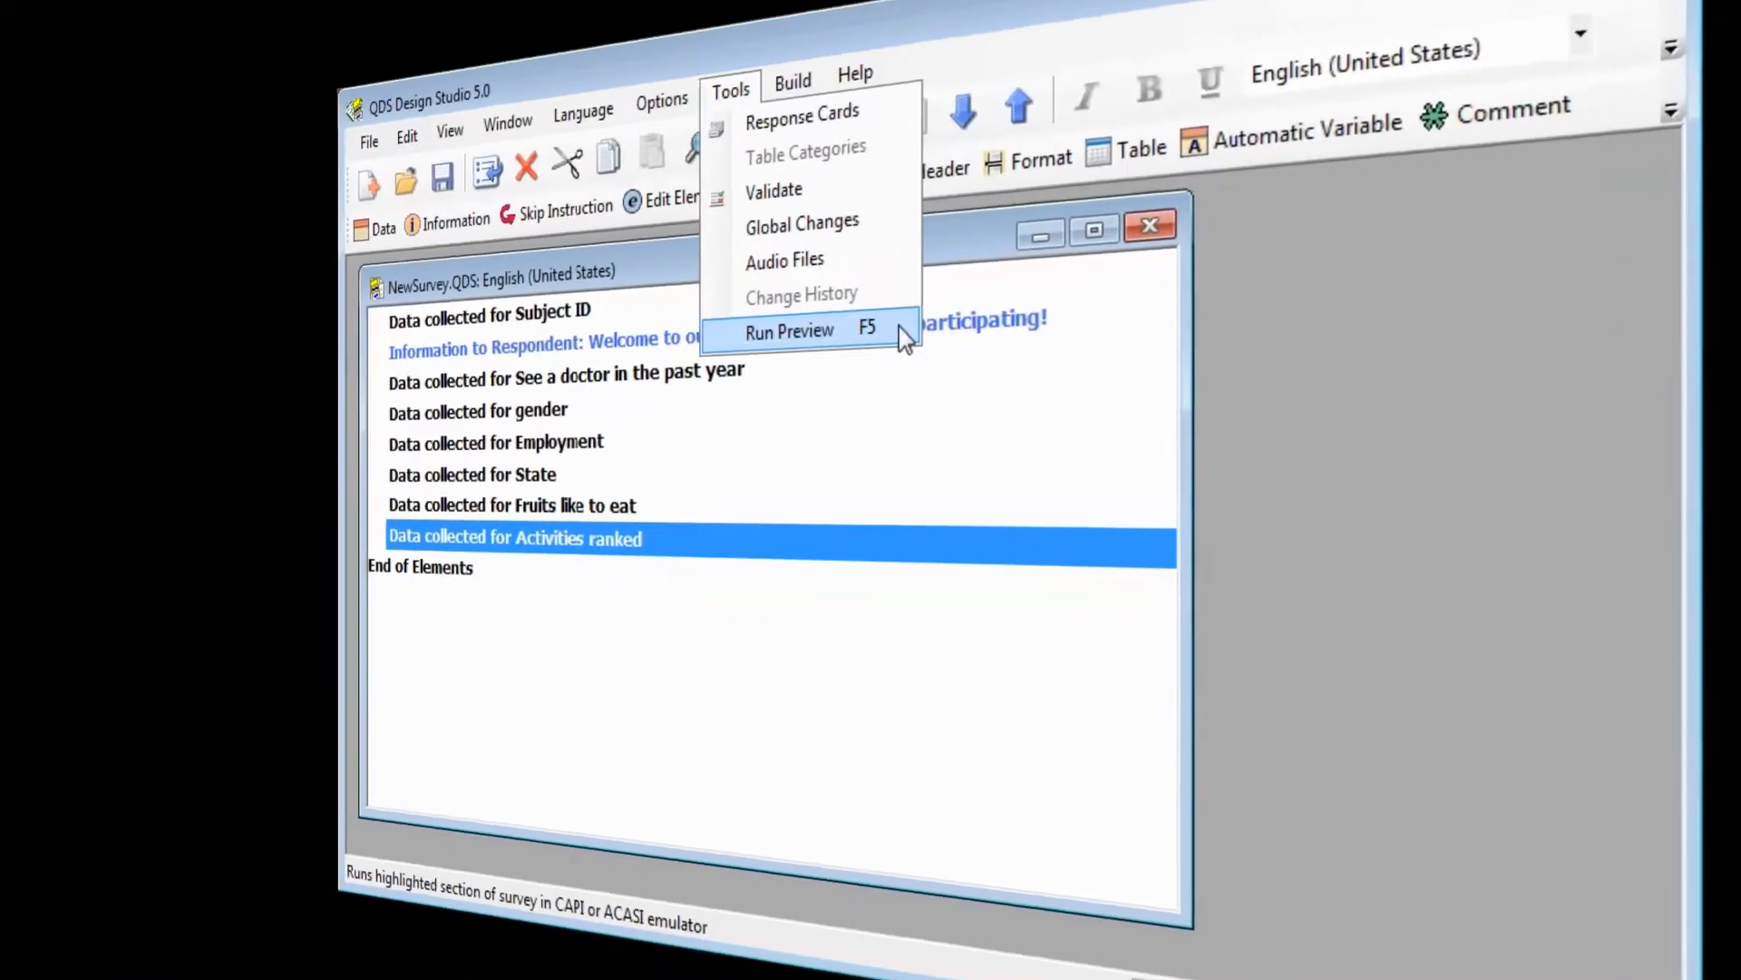
left_click(910, 337)
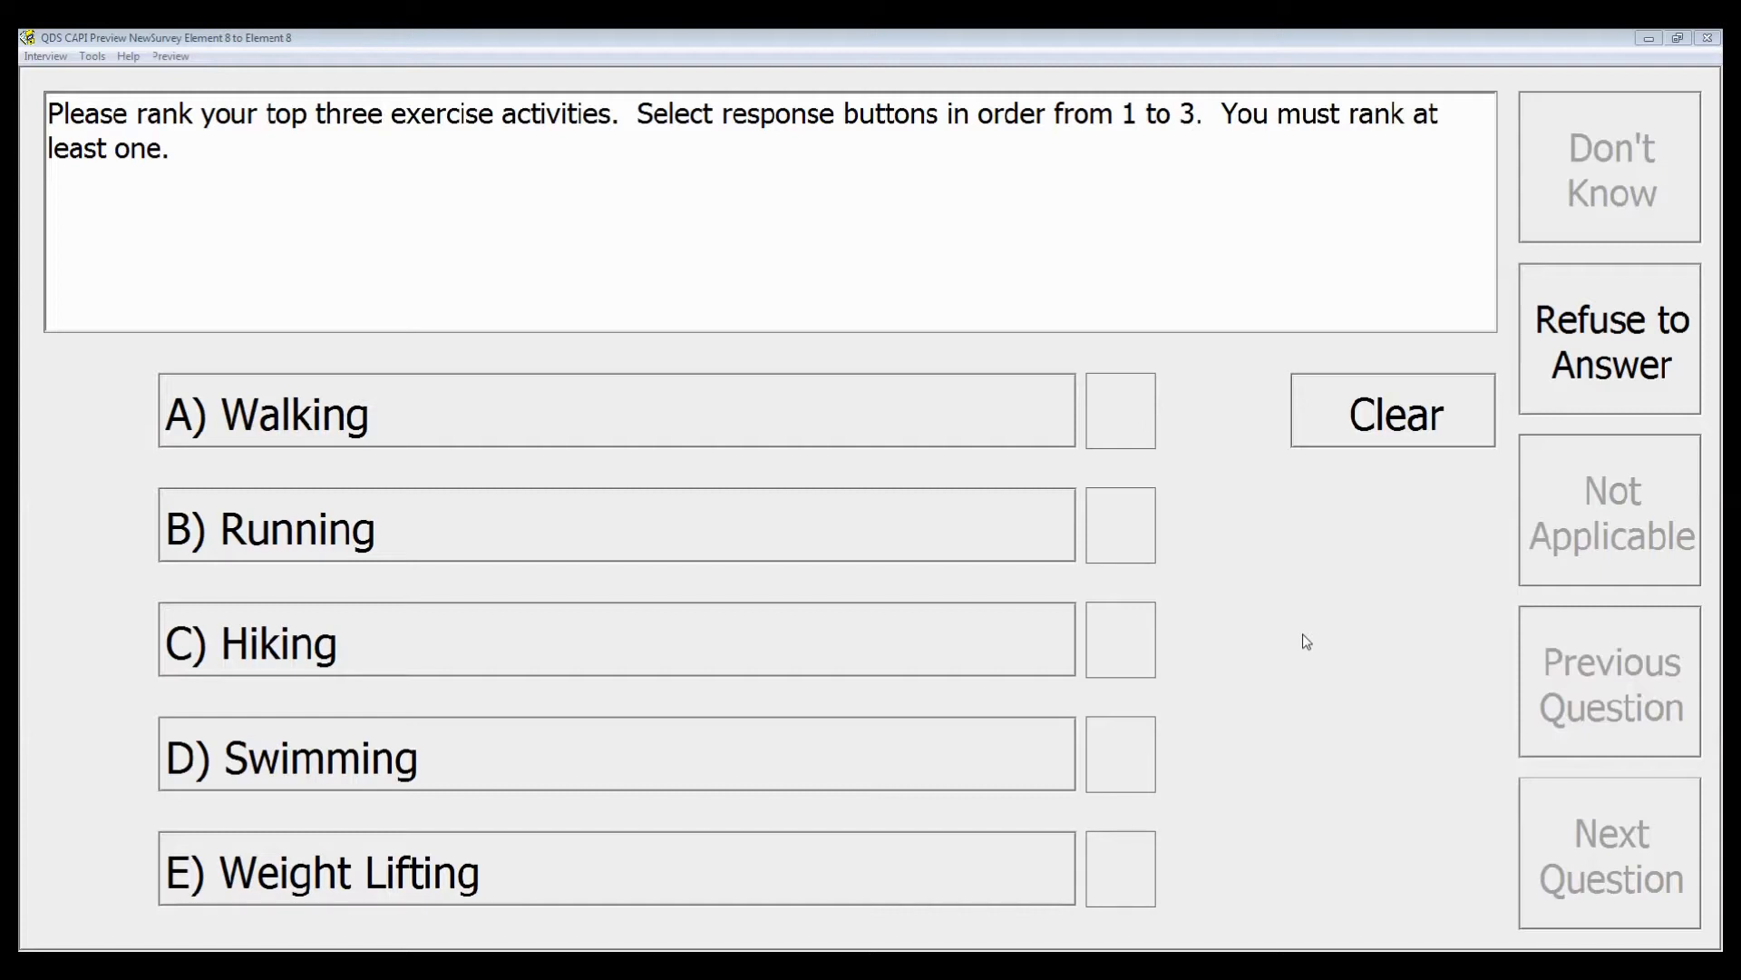
Step: Rank Running first, Swimming second and Hiking third in the preview, and clear all the rankings
left_click(795, 536)
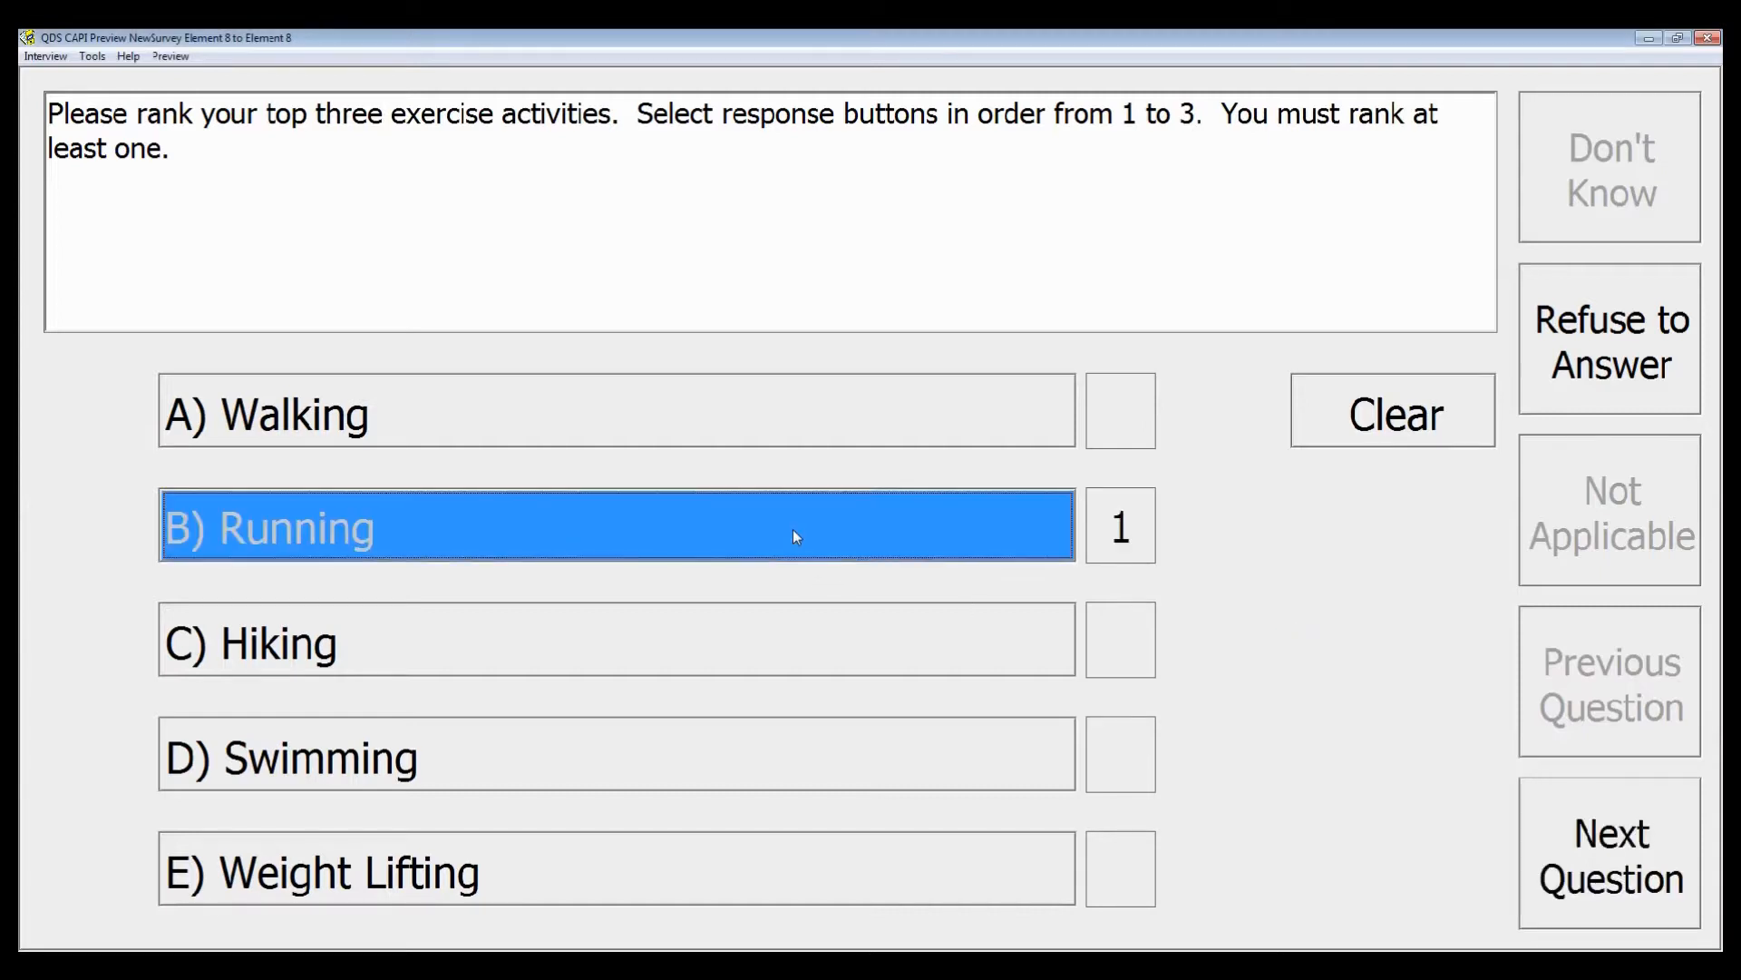
left_click(798, 768)
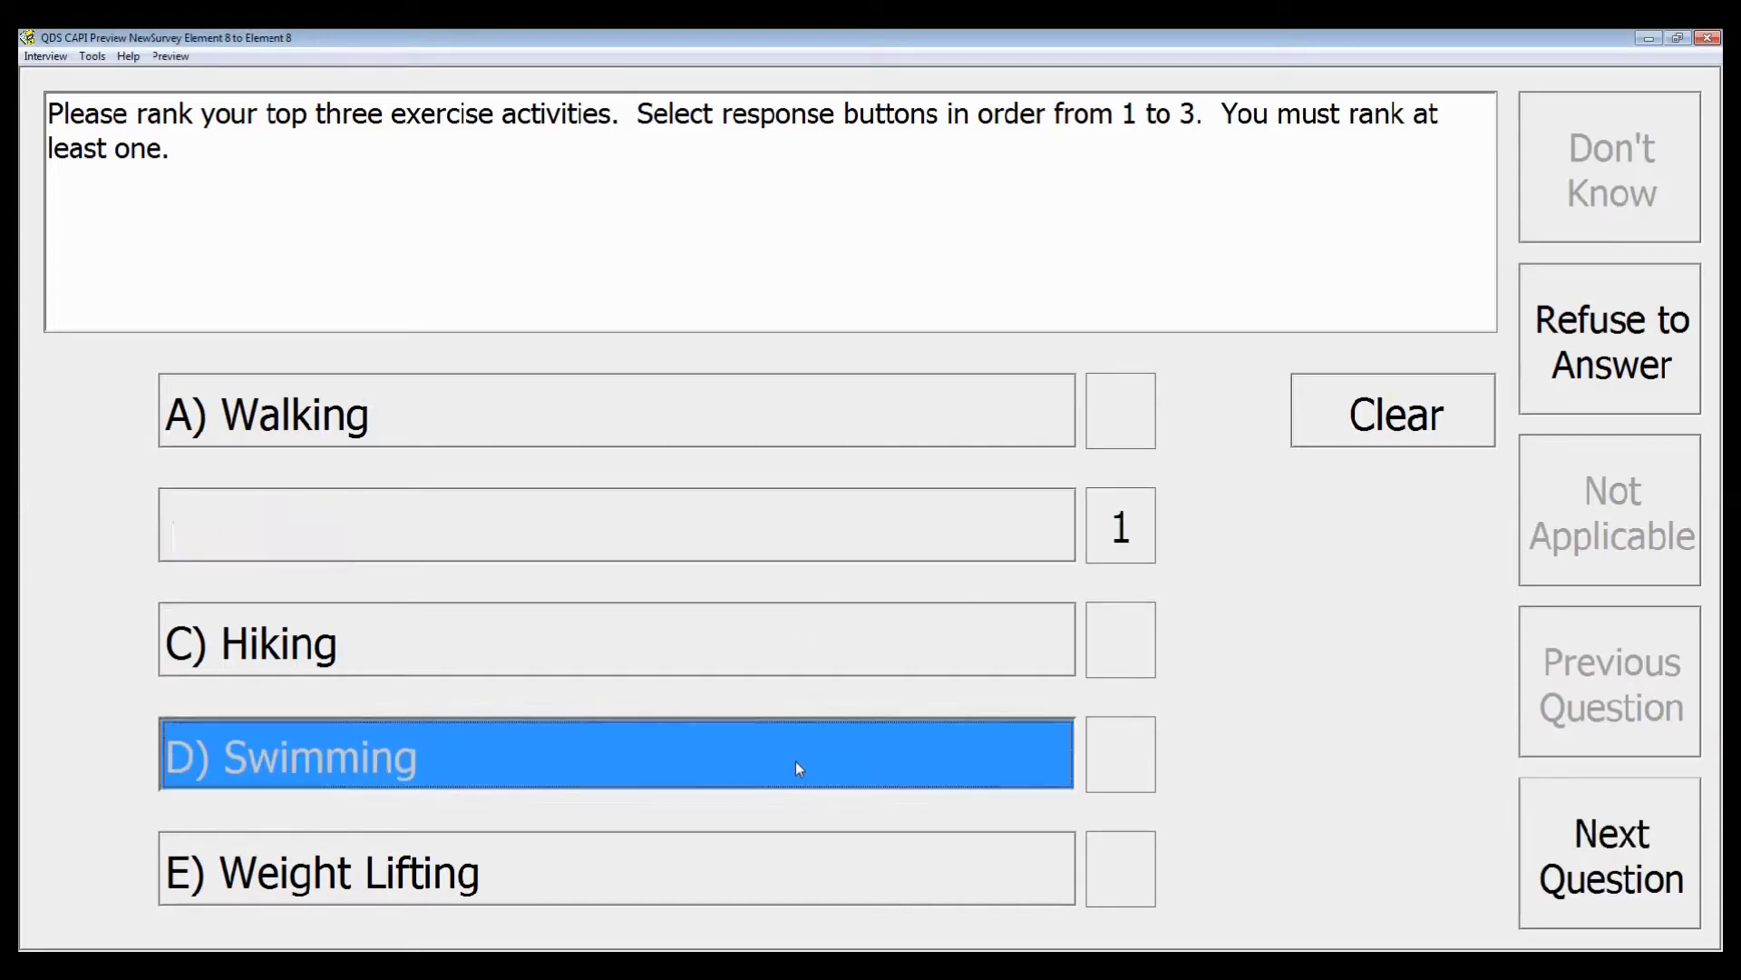
left_click(773, 632)
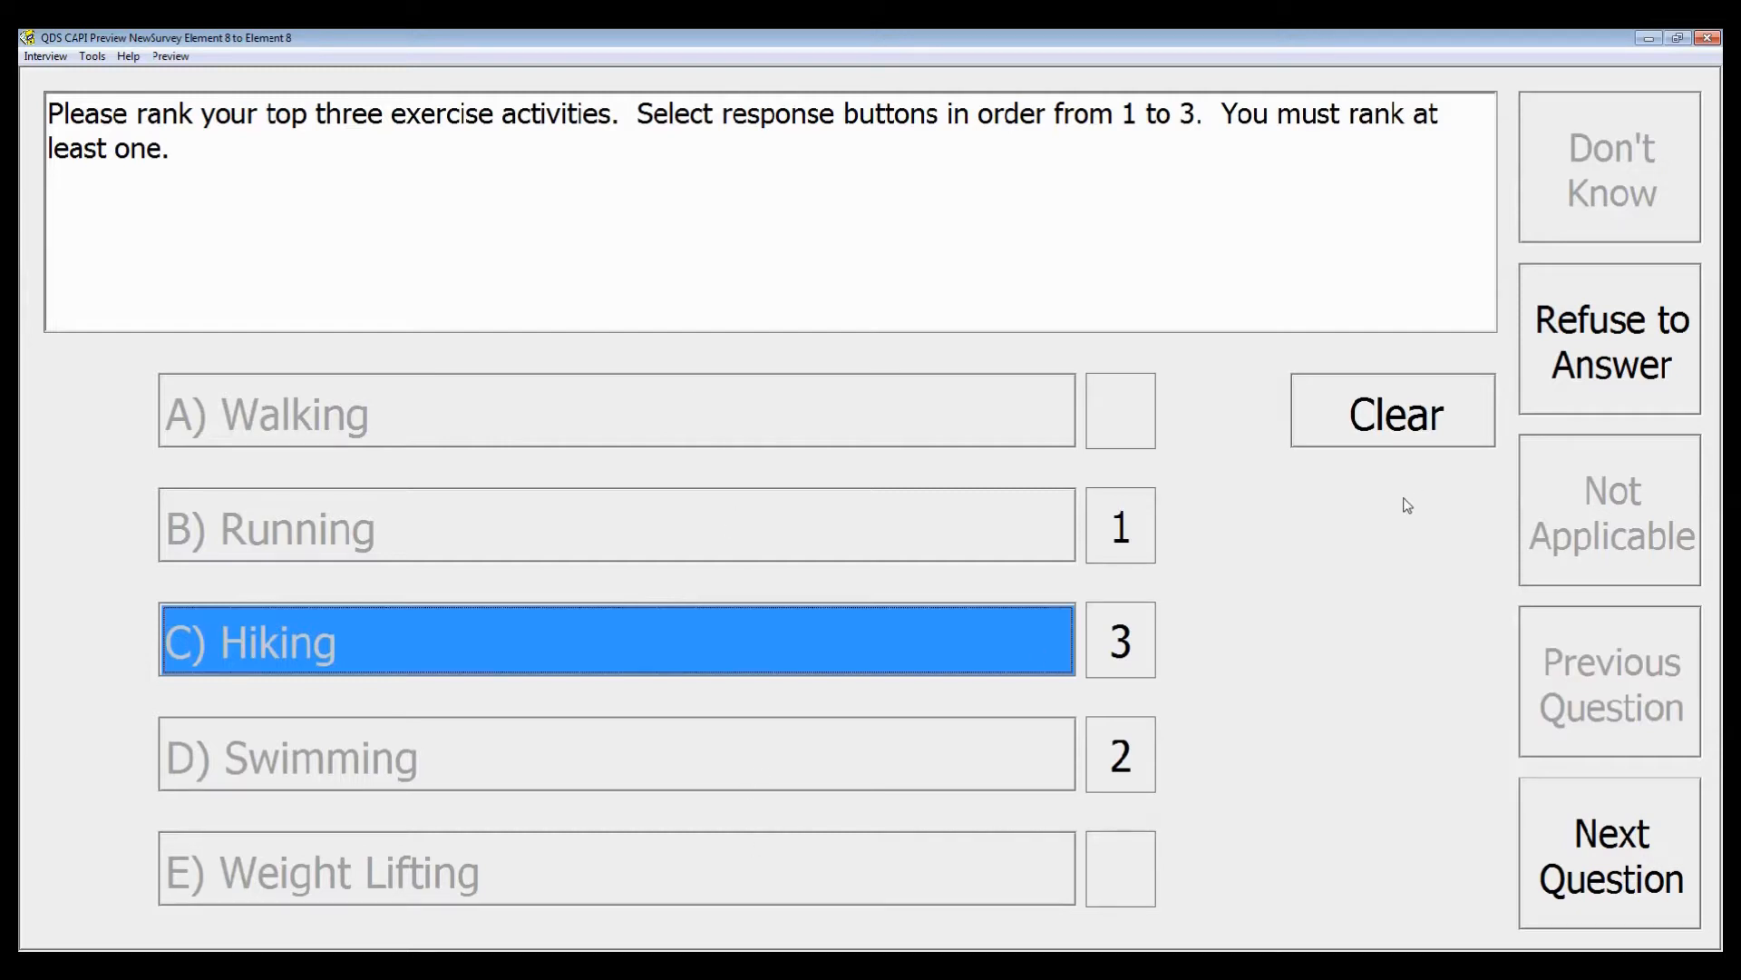
left_click(1369, 417)
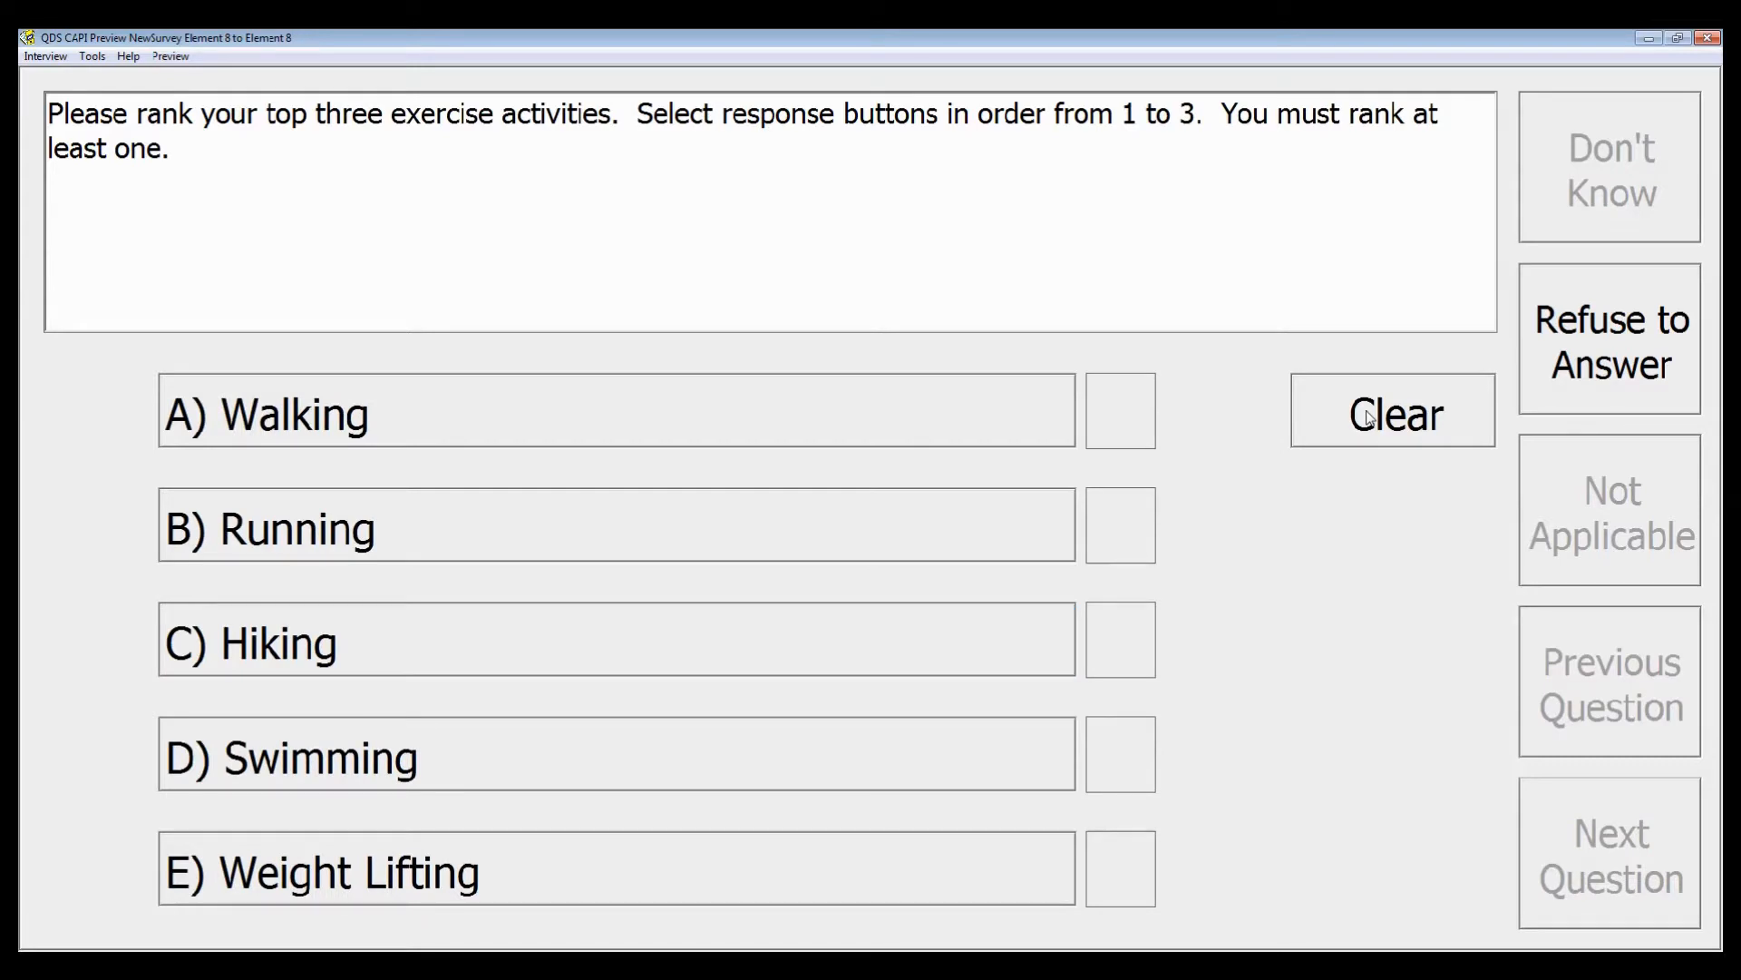
Step: Rank Running, Hiking and Weight Lifting first to third, and take back the Weight Lifting and Hiking ranks
left_click(885, 544)
left_click(886, 649)
left_click(894, 857)
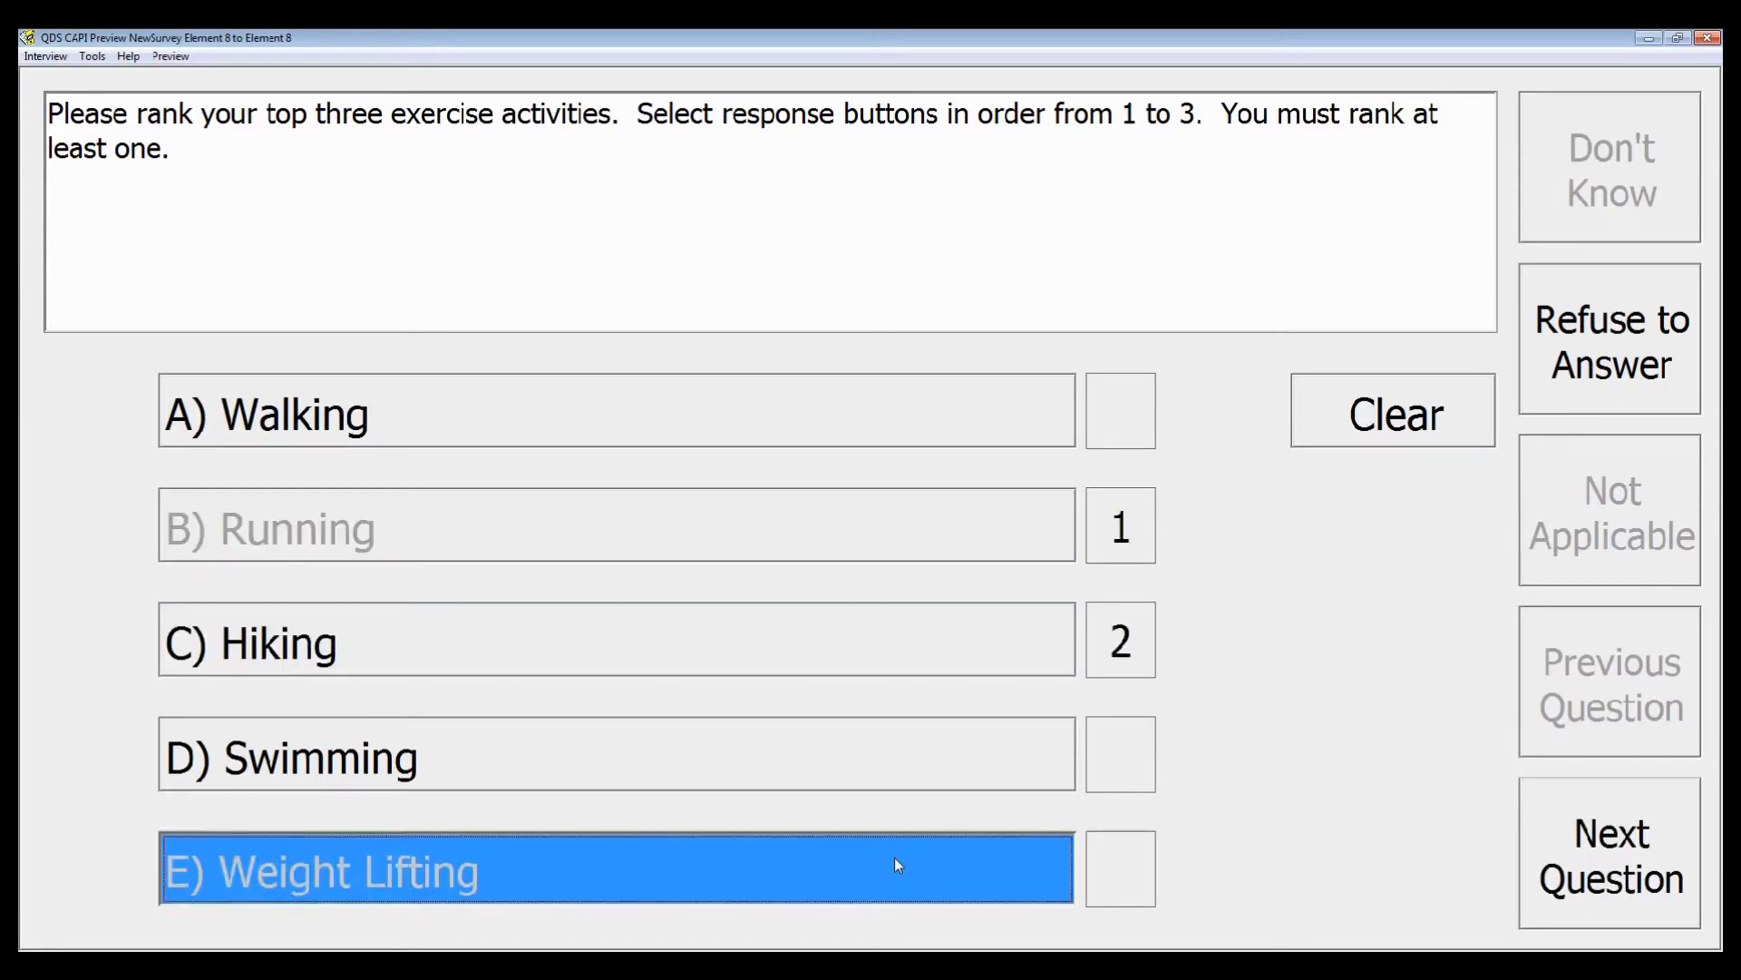
left_click(894, 857)
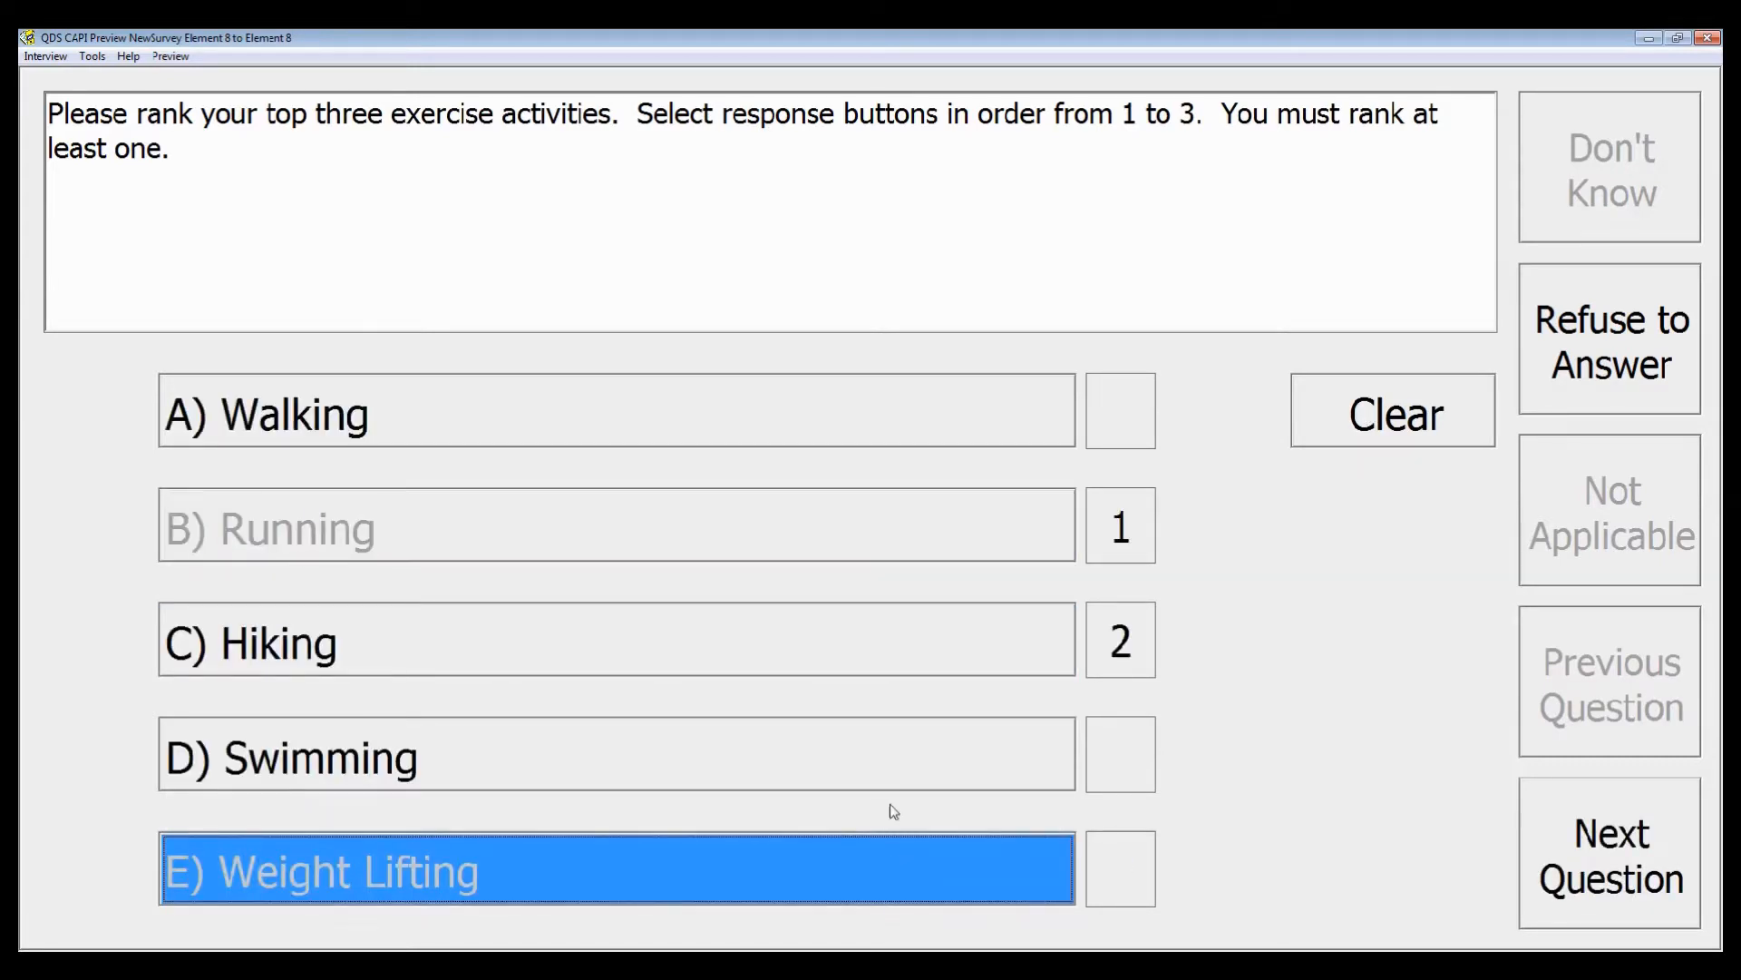
left_click(855, 640)
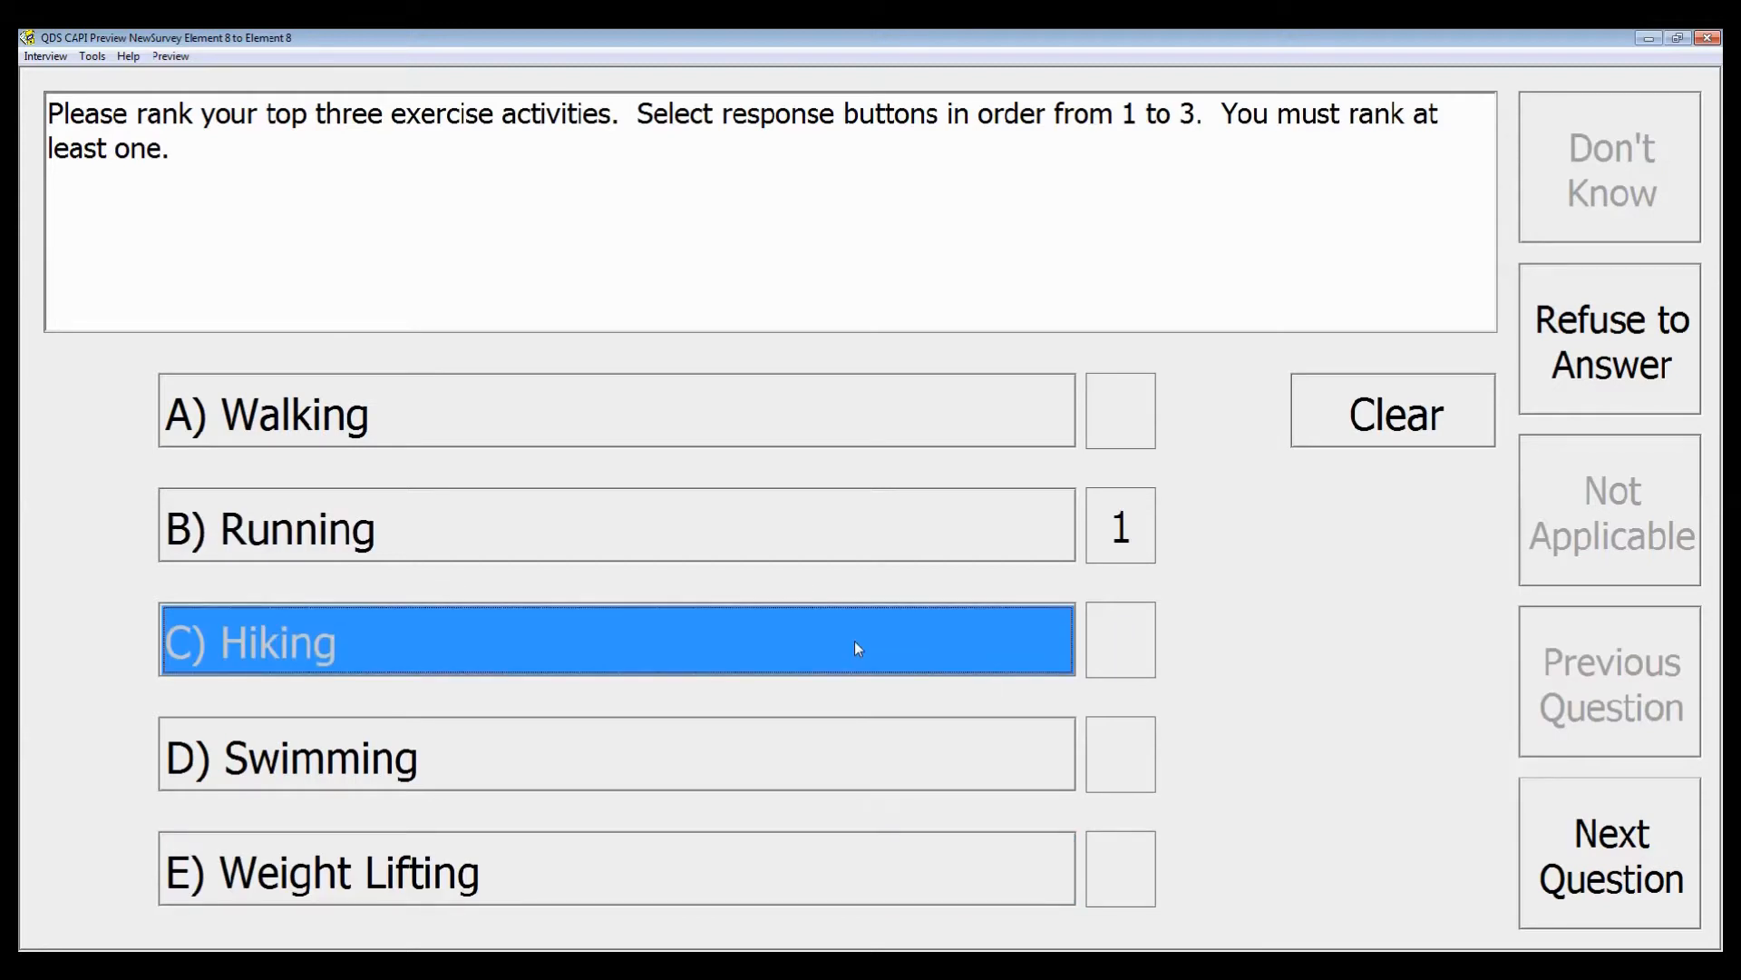
Step: Rank Hiking second and Walking third, and remove the Walking, Hiking and Running ranks in reverse order
left_click(855, 640)
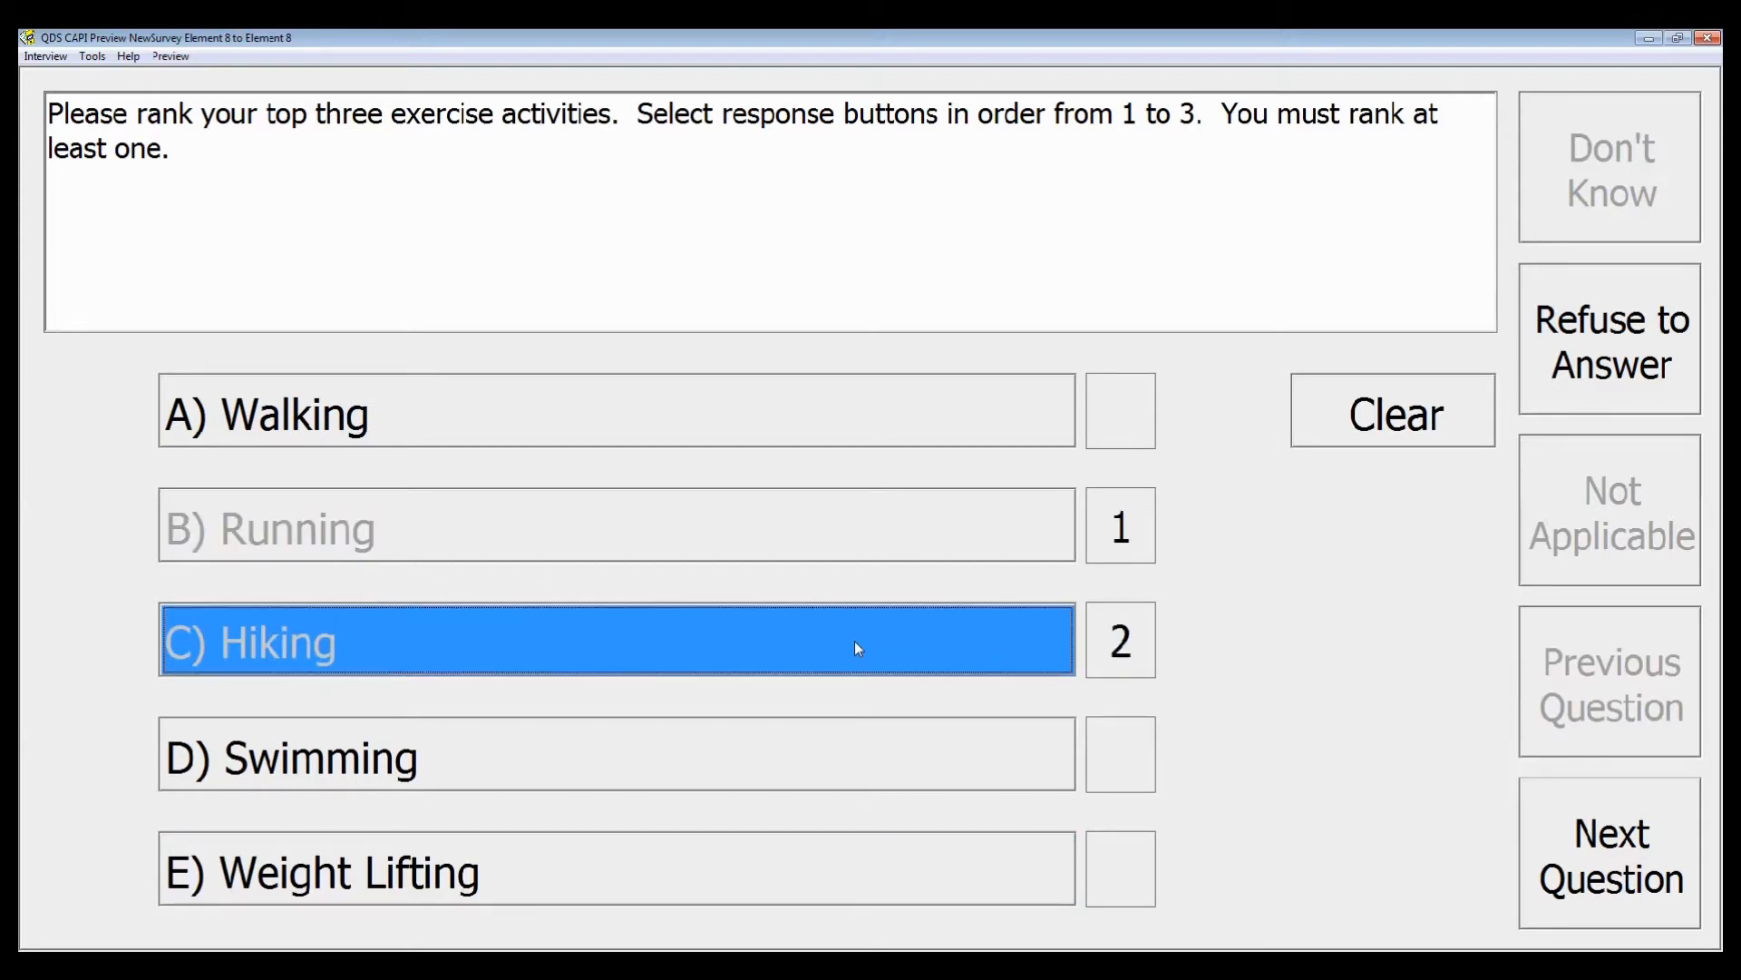
left_click(828, 386)
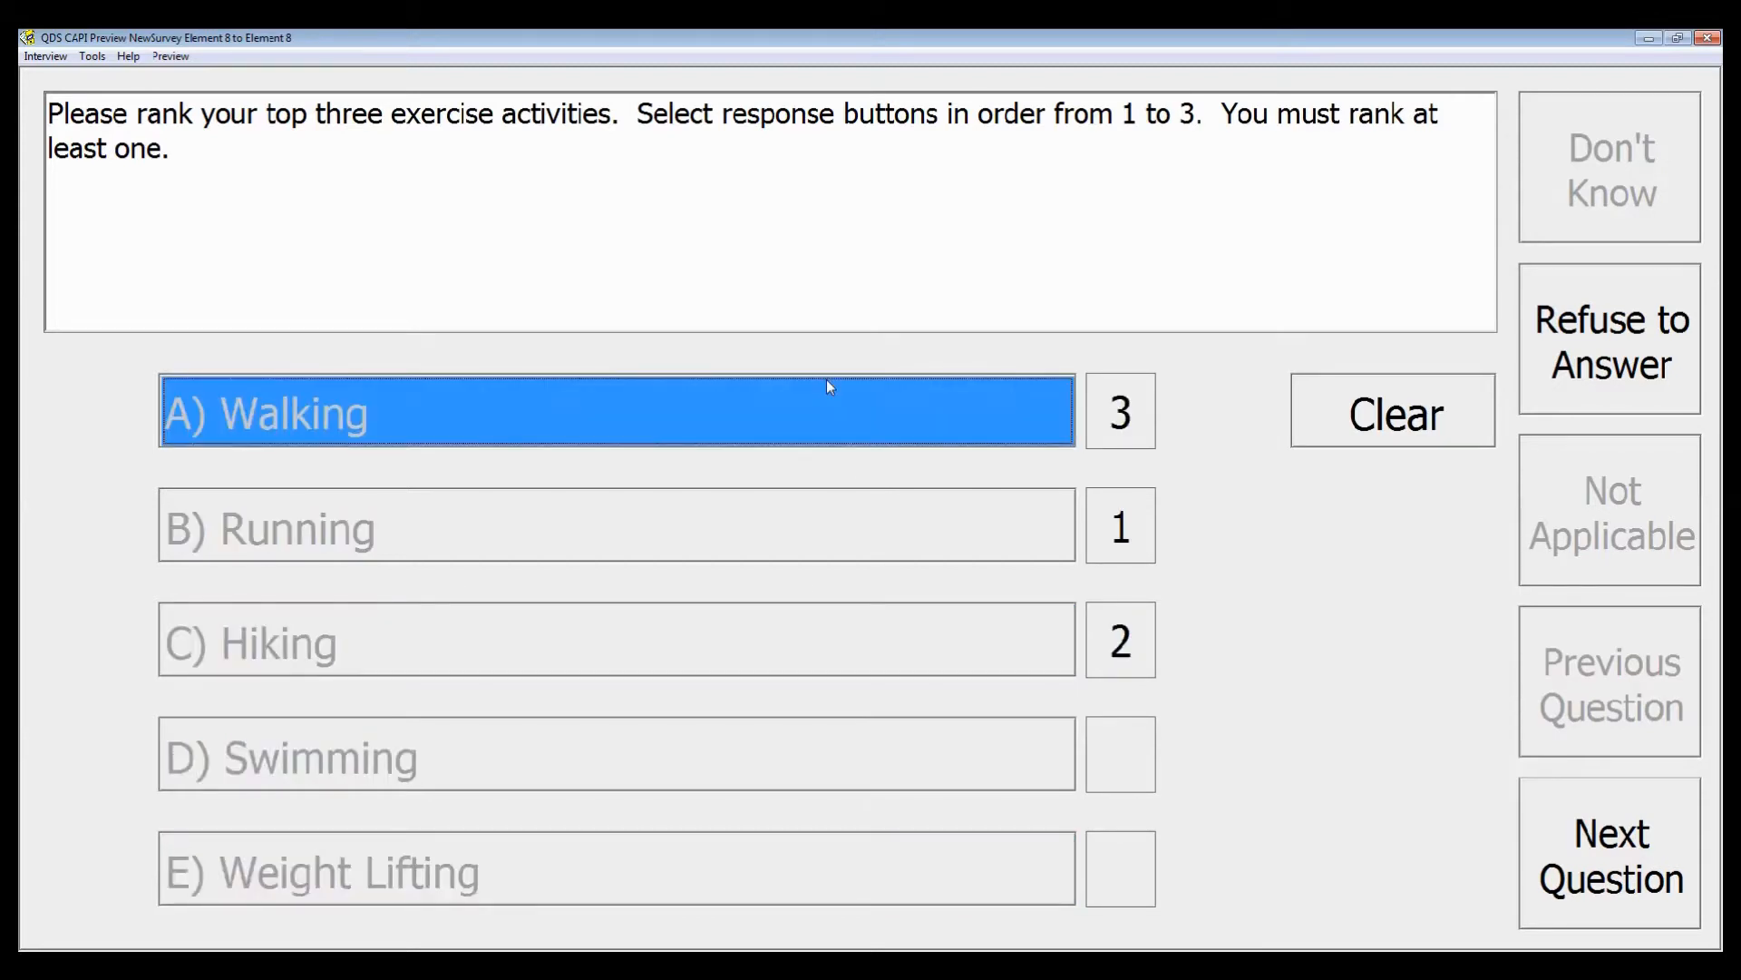
left_click(827, 434)
left_click(836, 630)
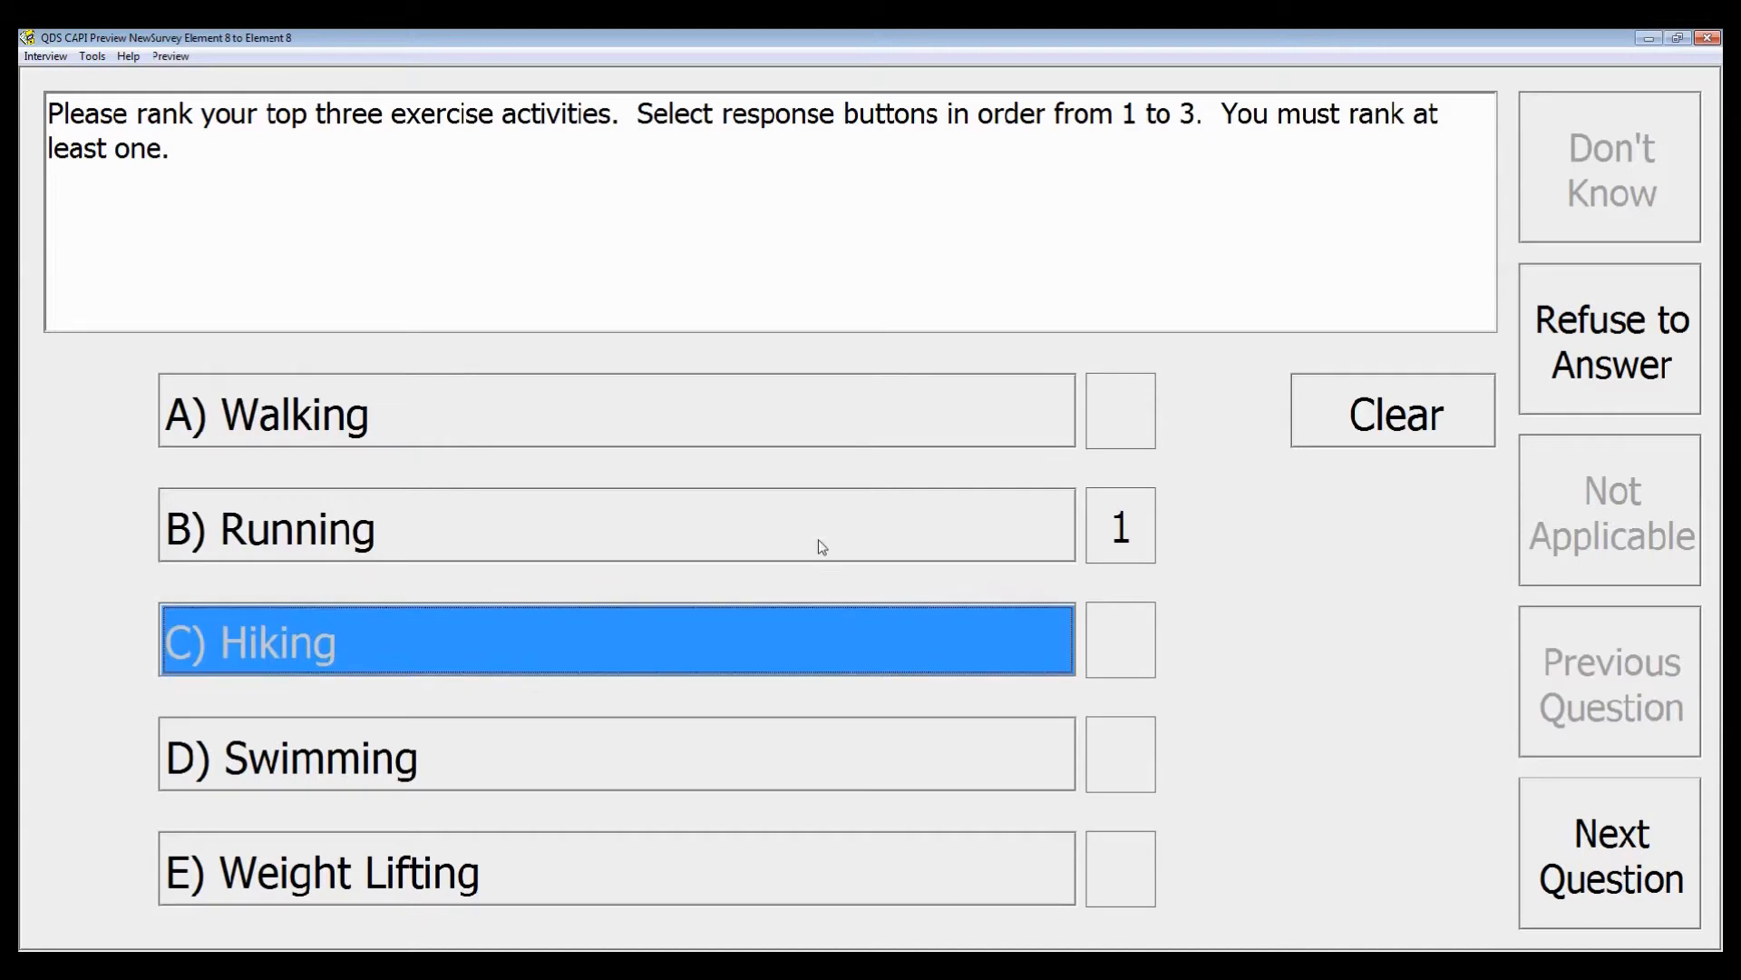
left_click(823, 537)
Step: Rank Running first, Hiking second and Weight Lifting third, and exit the preview
left_click(927, 542)
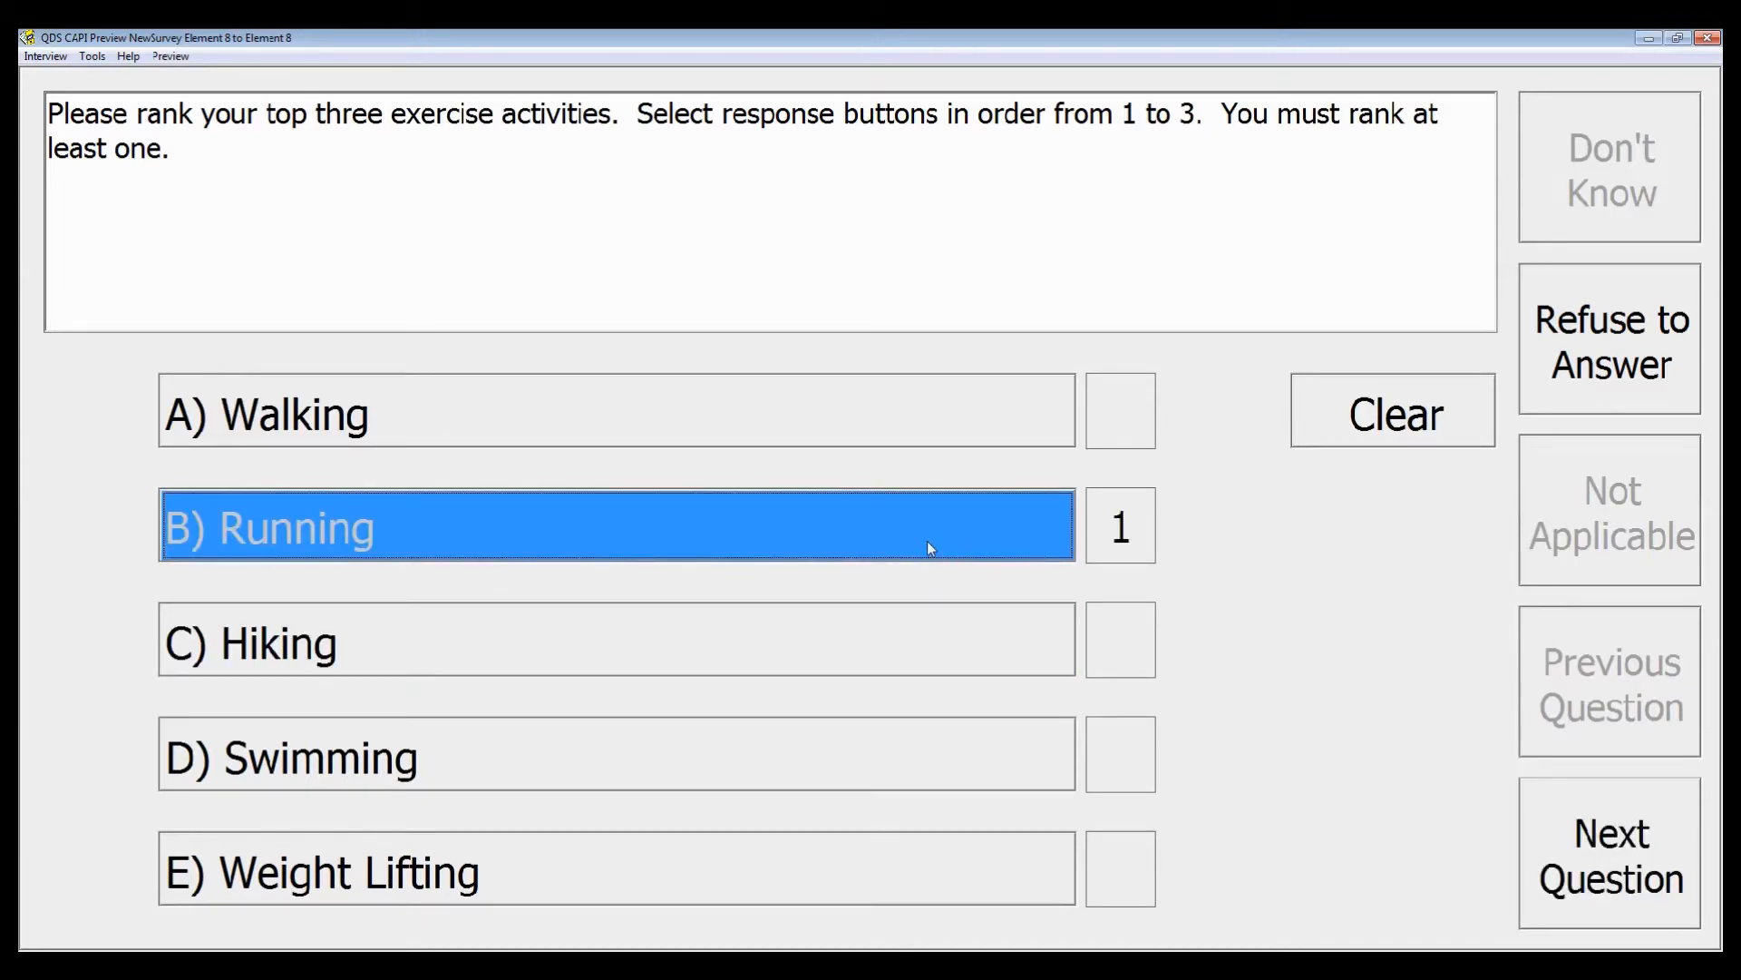
left_click(944, 641)
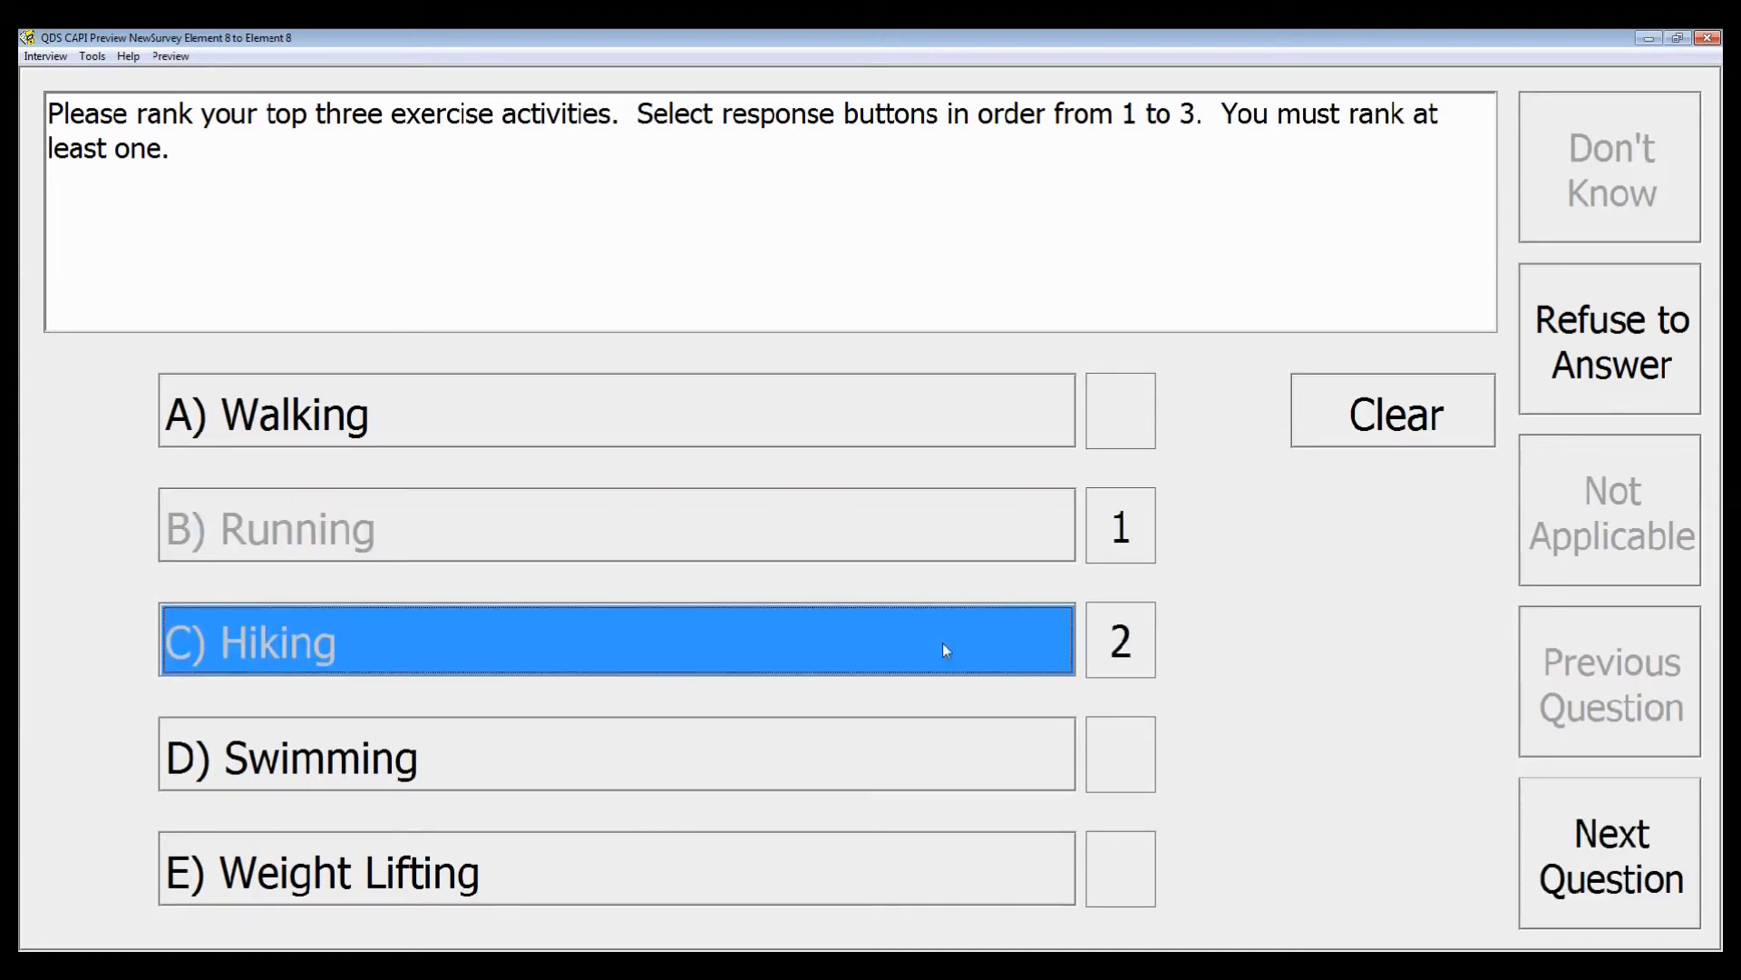
left_click(939, 855)
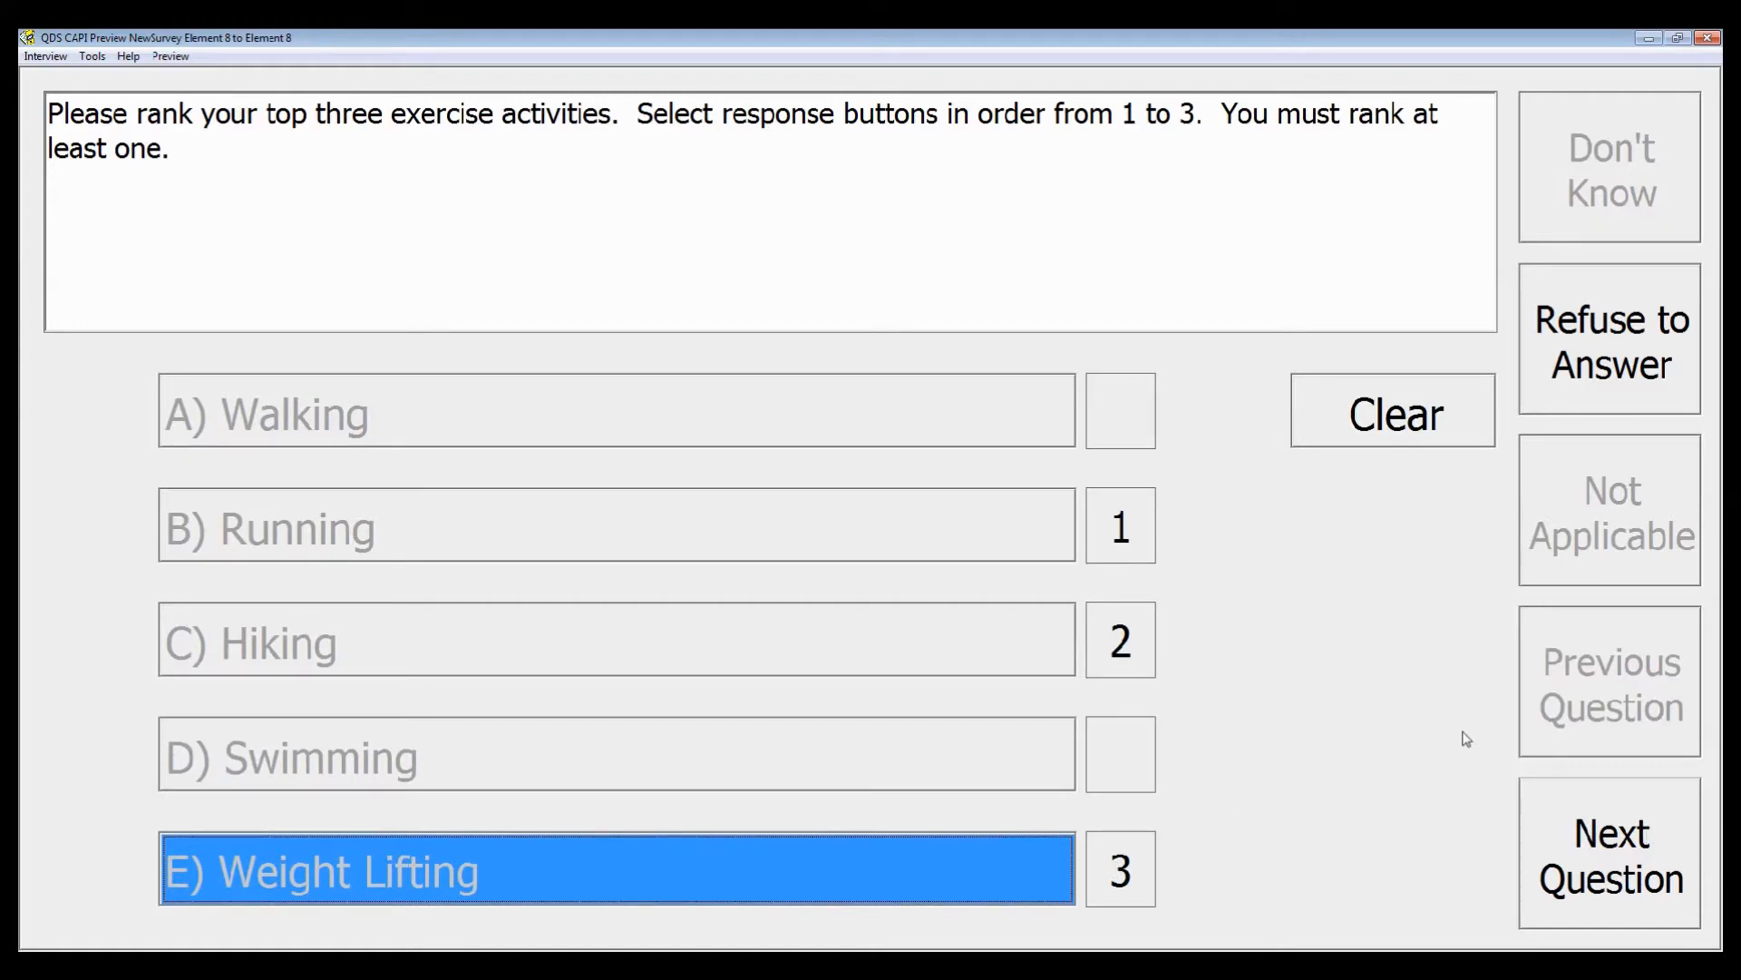
key("Escape")
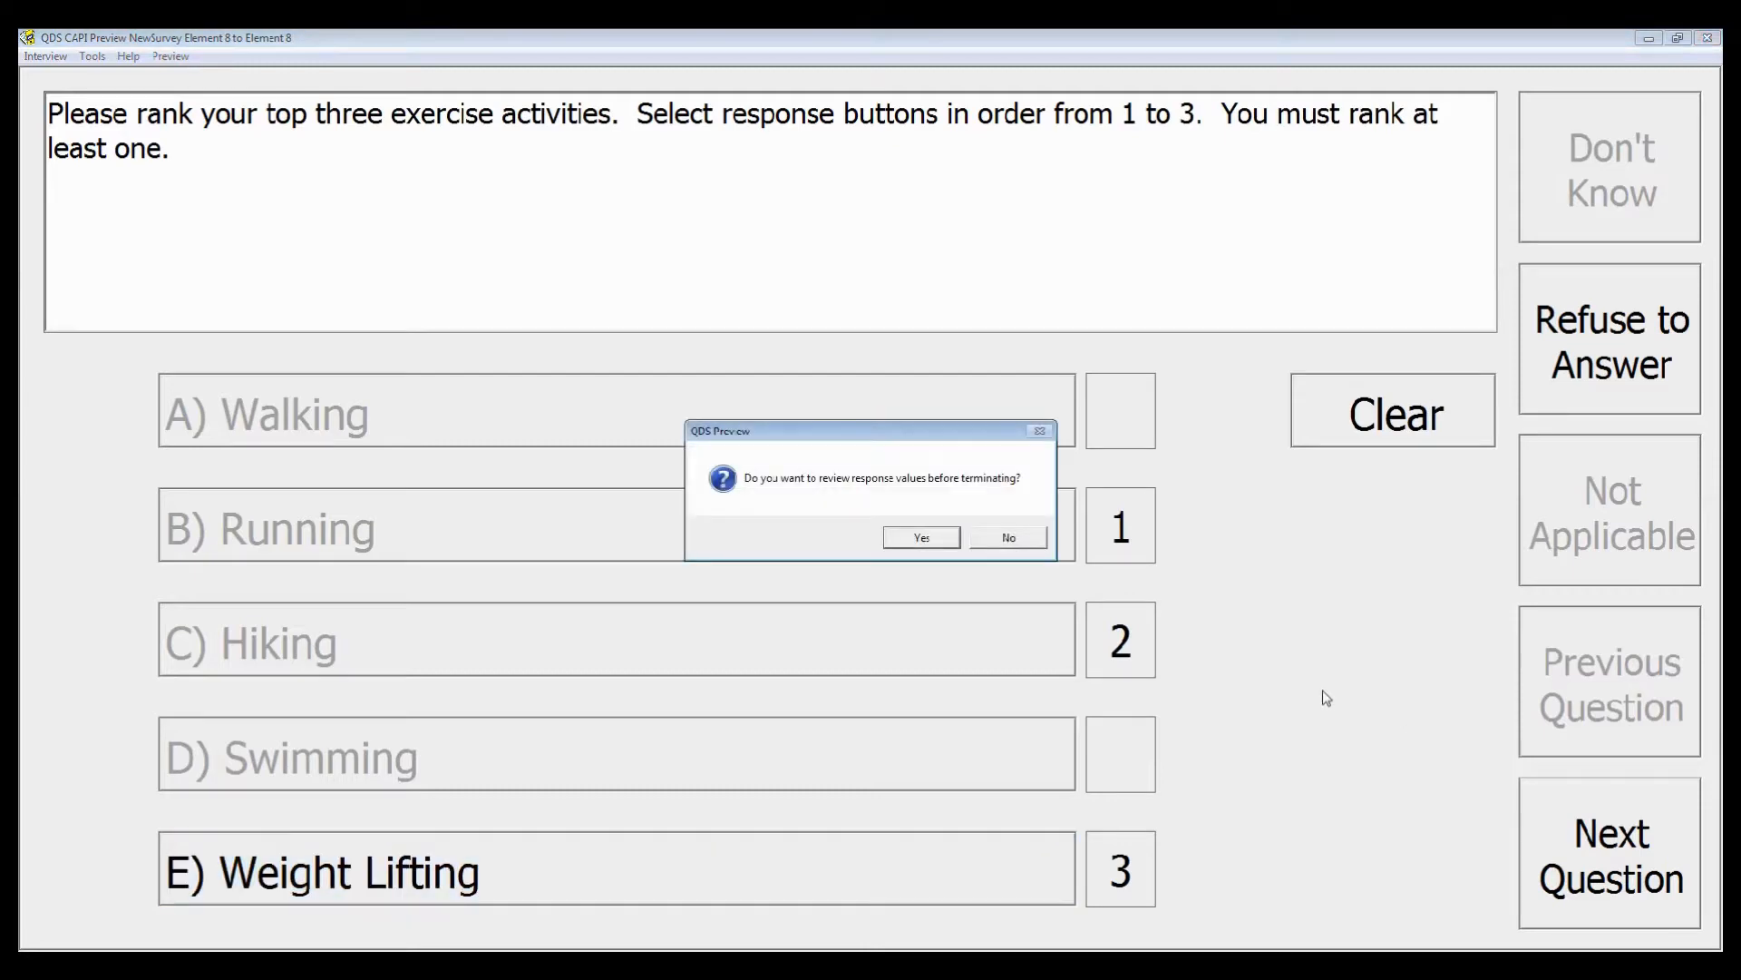